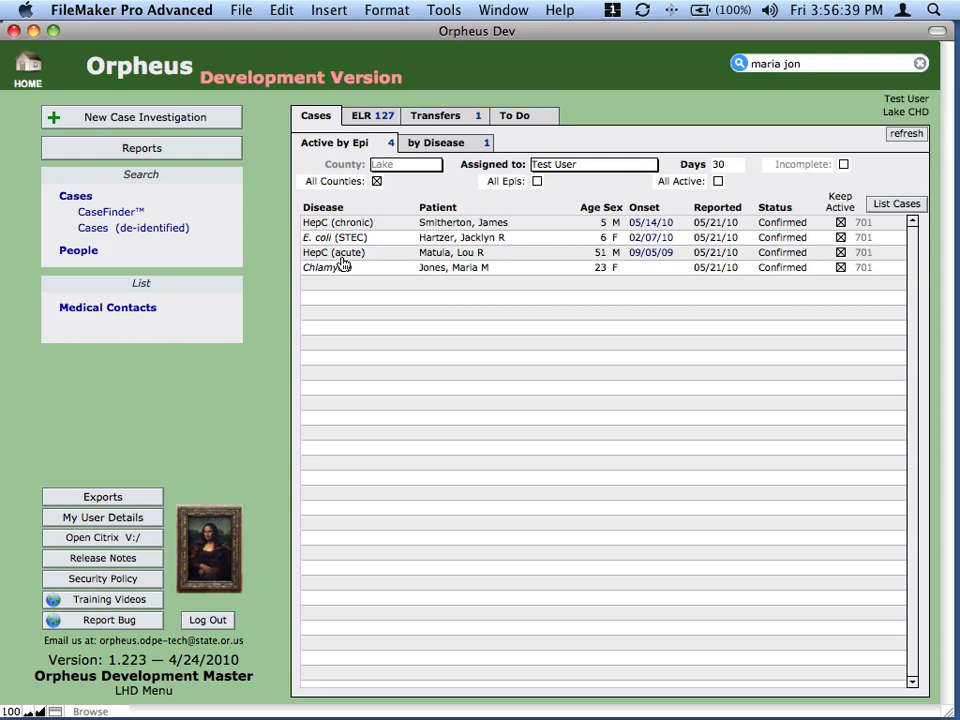
- Open the E. coli (STEC) case from the Active by Epi cases list
{"action": "left_click", "coordinate": [445, 242]}
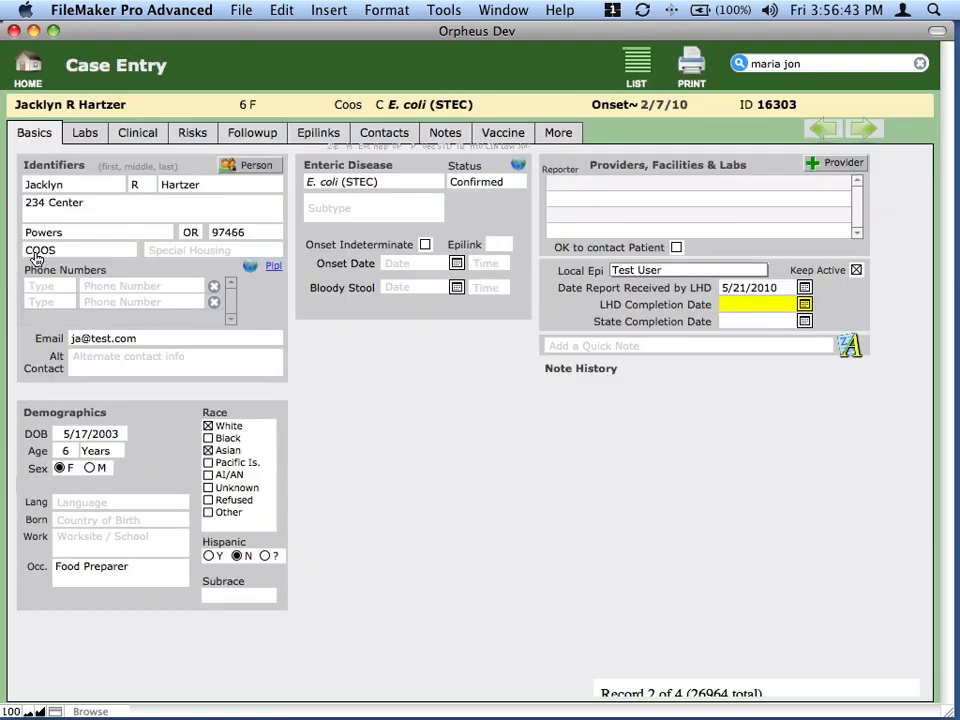
{"action": "mouse_move", "coordinate": [36, 257]}
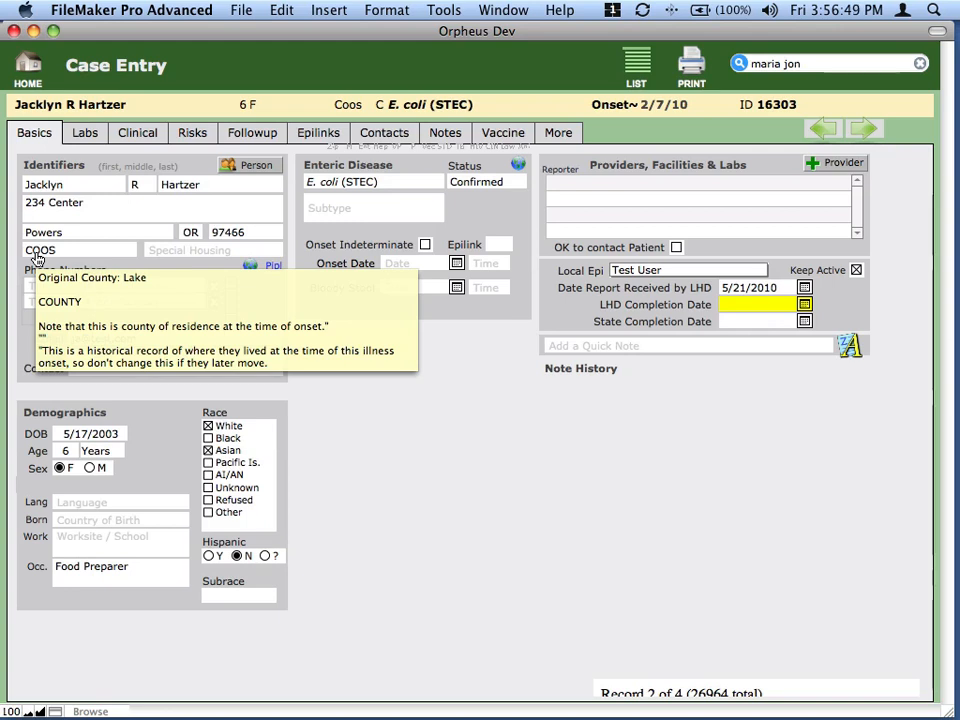
- Replace the patient's street address with 1234 1st St and clear the zip code
{"action": "left_click", "coordinate": [166, 232]}
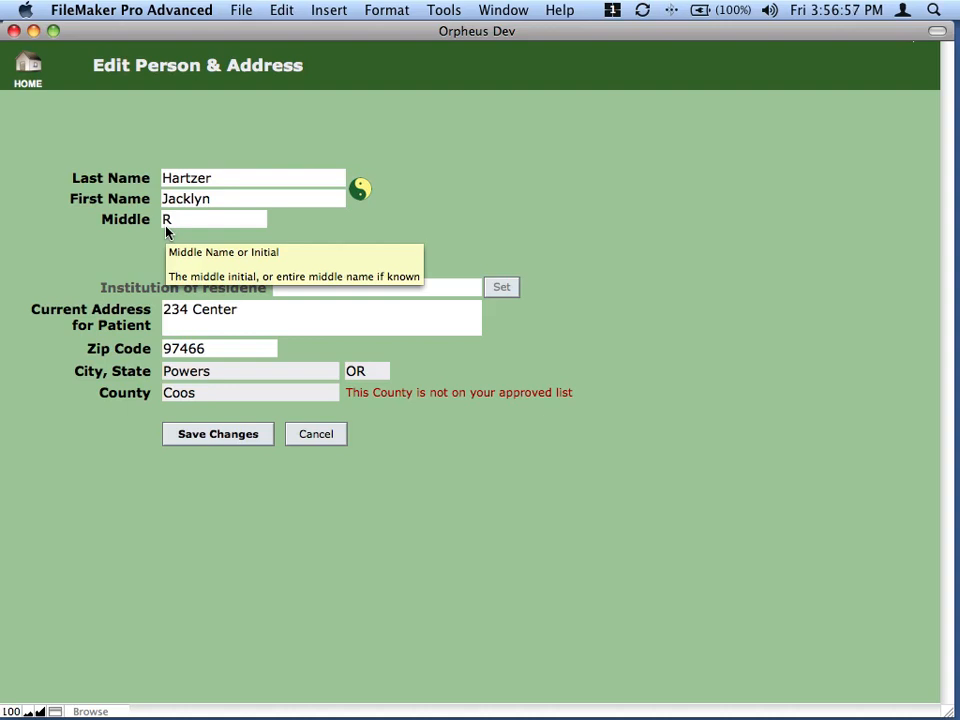
{"action": "left_click", "coordinate": [246, 309]}
{"action": "key", "text": "super+a"}
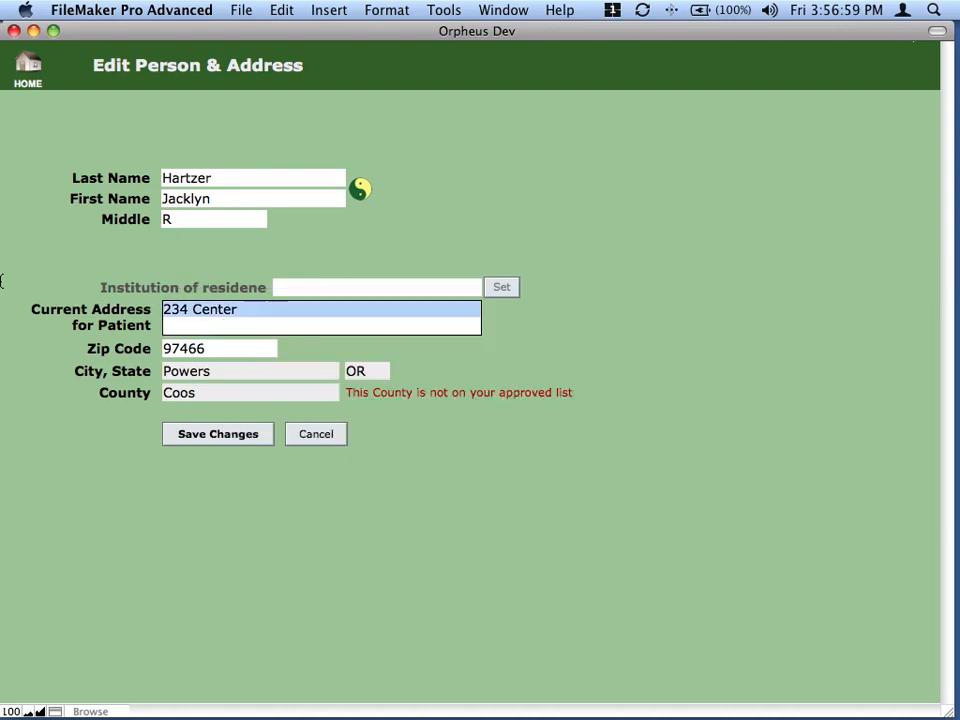
{"action": "type", "text": "12345"}
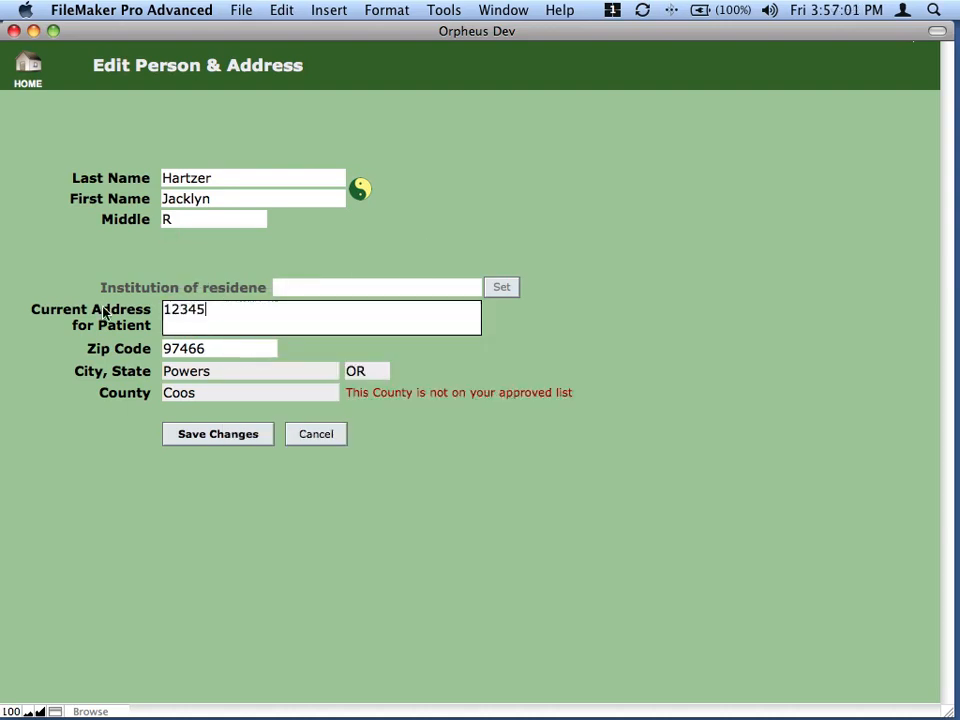
{"action": "key", "text": "BackSpace"}
{"action": "type", "text": "1st St"}
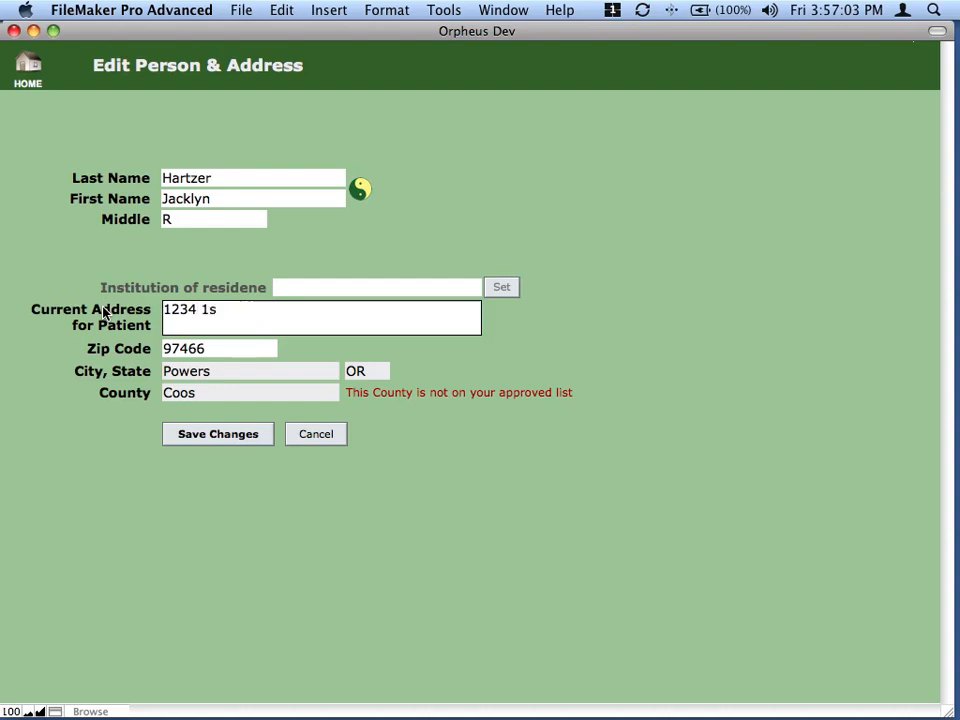
{"action": "key", "text": "Tab"}
{"action": "key", "text": "BackSpace"}
{"action": "key", "text": "BackSpace"}
{"action": "key", "text": "BackSpace"}
{"action": "key", "text": "BackSpace"}
{"action": "key", "text": "BackSpace"}
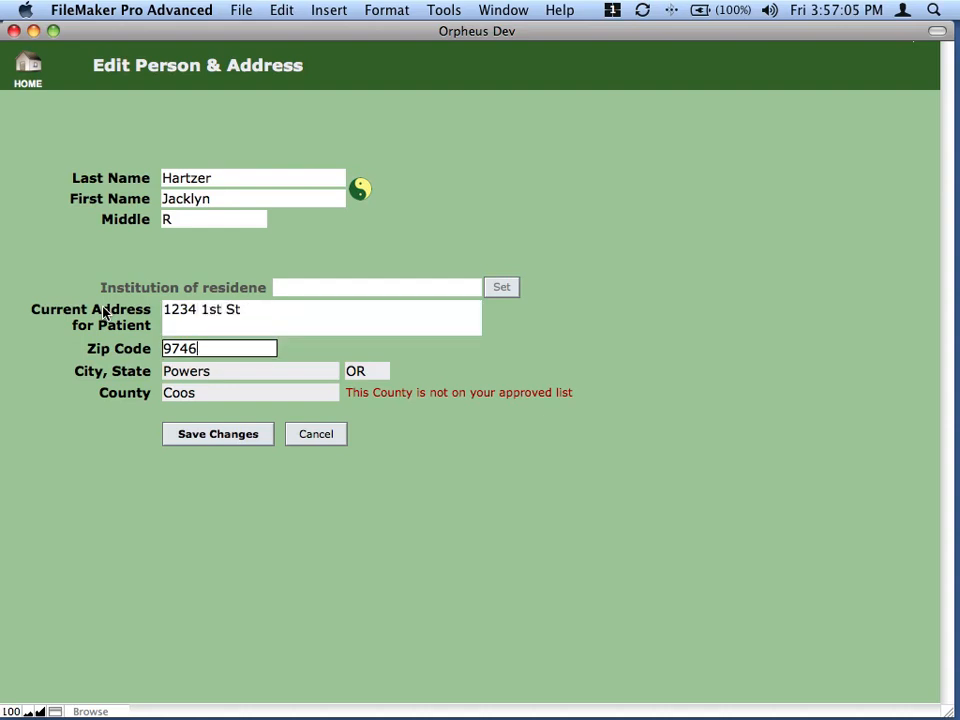
{"action": "key", "text": "Tab"}
- Change the city from Powers to Burns and the county from Coos to Harney, then save
{"action": "key", "text": "Escape"}
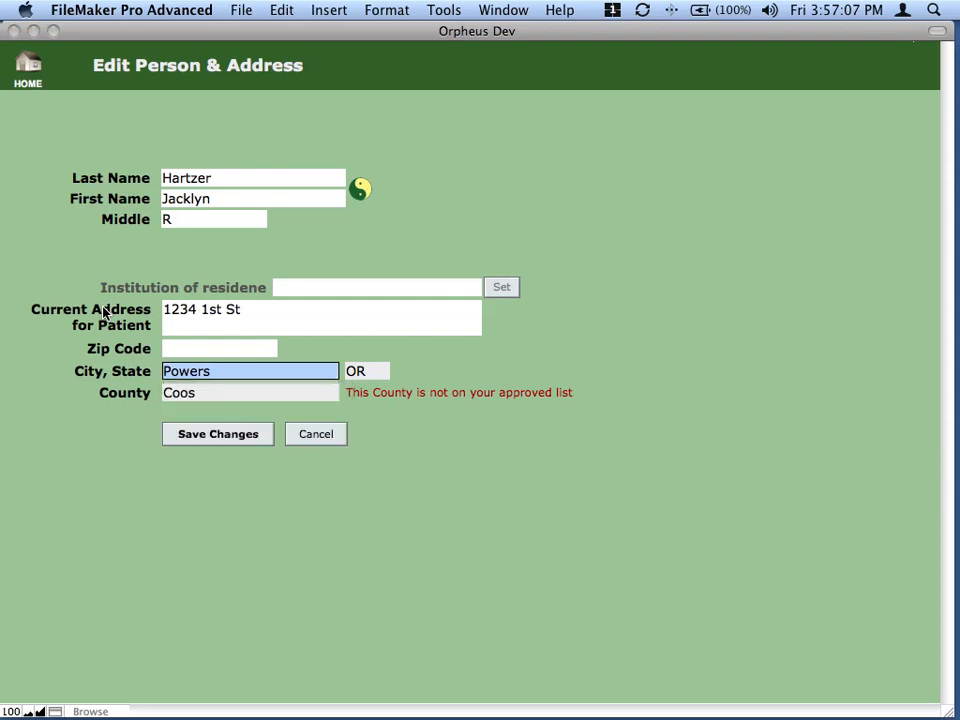
{"action": "key", "text": "BackSpace"}
{"action": "type", "text": "Burns"}
{"action": "key", "text": "Tab"}
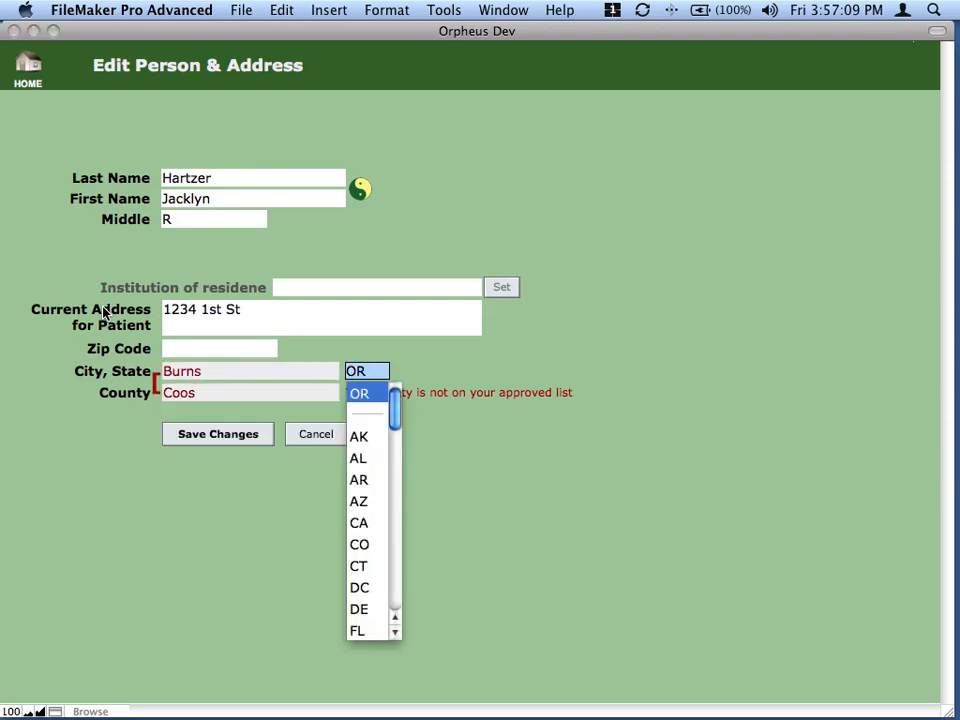
{"action": "key", "text": "Tab"}
{"action": "key", "text": "BackSpace"}
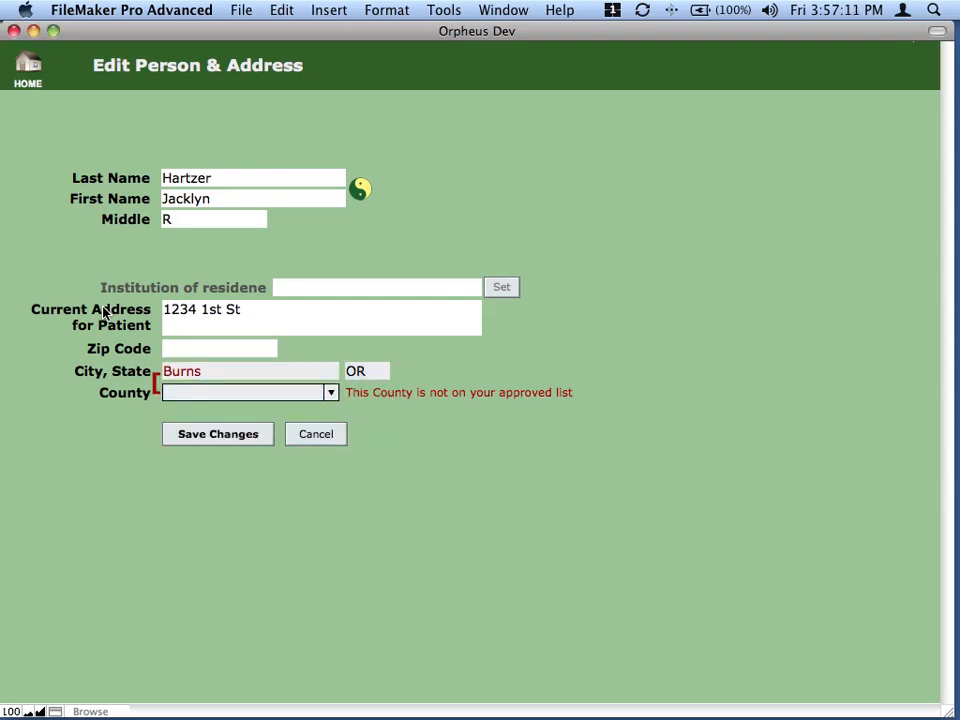
{"action": "key", "text": "Tab"}
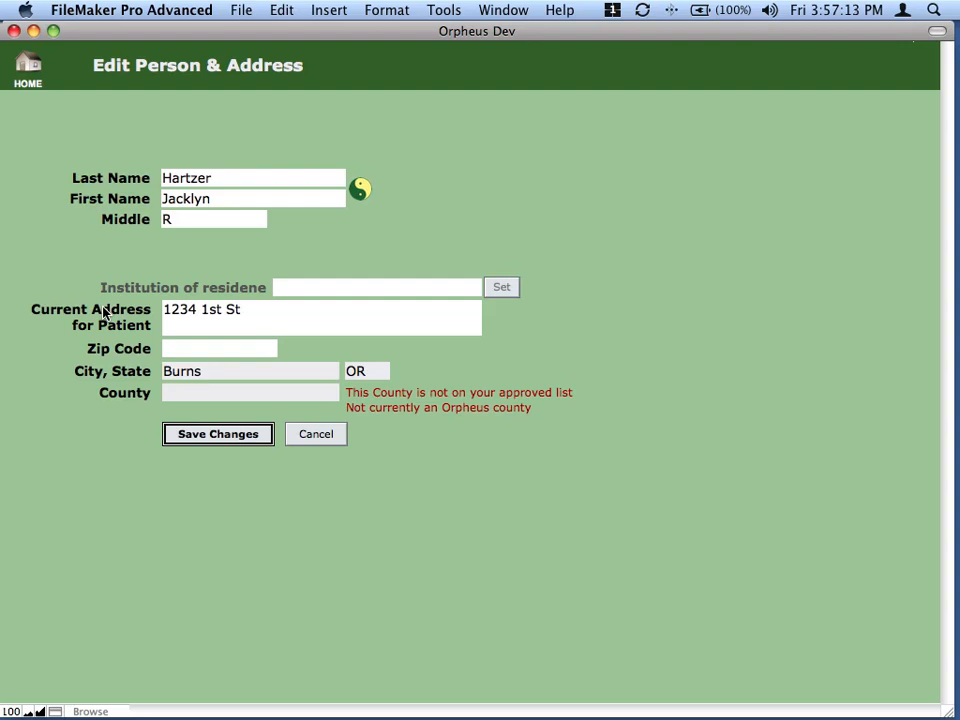
{"action": "left_click", "coordinate": [208, 390]}
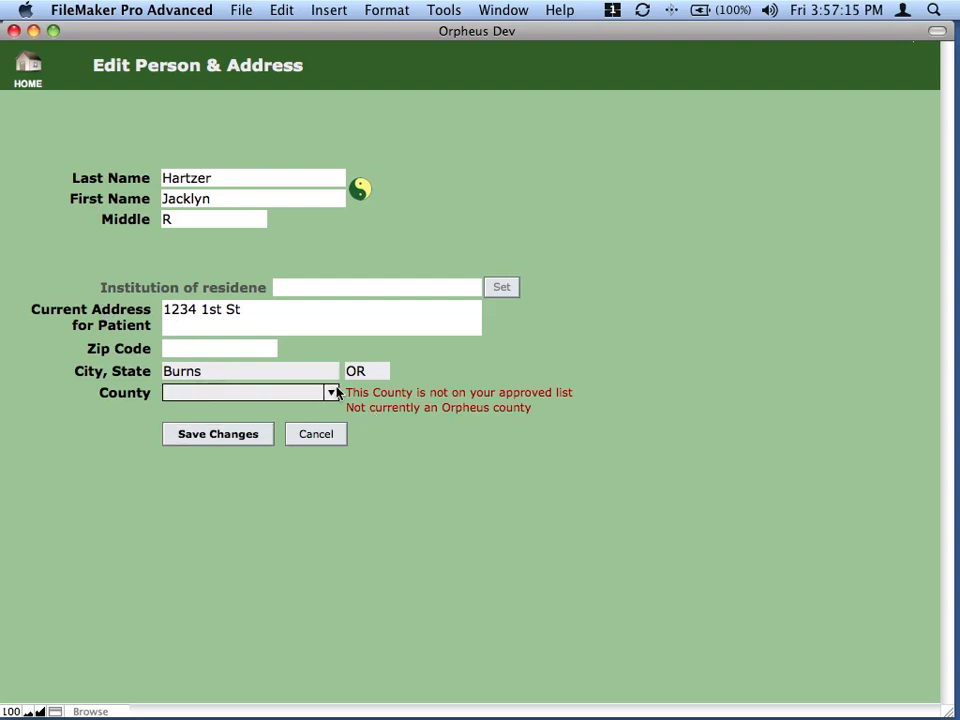
{"action": "left_click", "coordinate": [421, 436]}
{"action": "left_click", "coordinate": [311, 394]}
{"action": "type", "text": "harney"}
{"action": "key", "text": "Tab"}
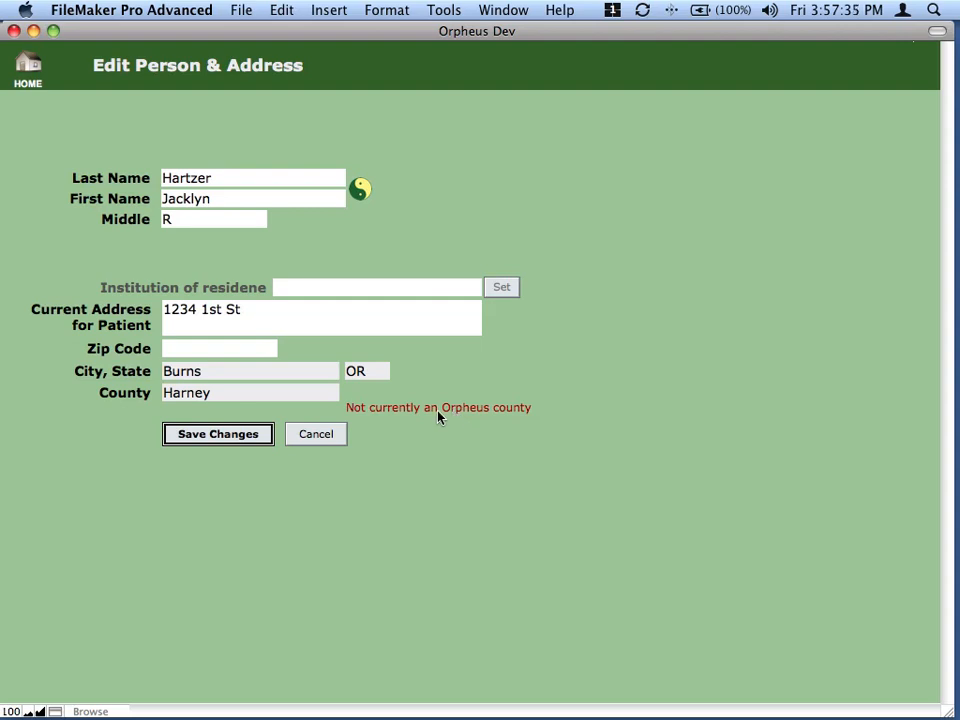
{"action": "left_click", "coordinate": [214, 434]}
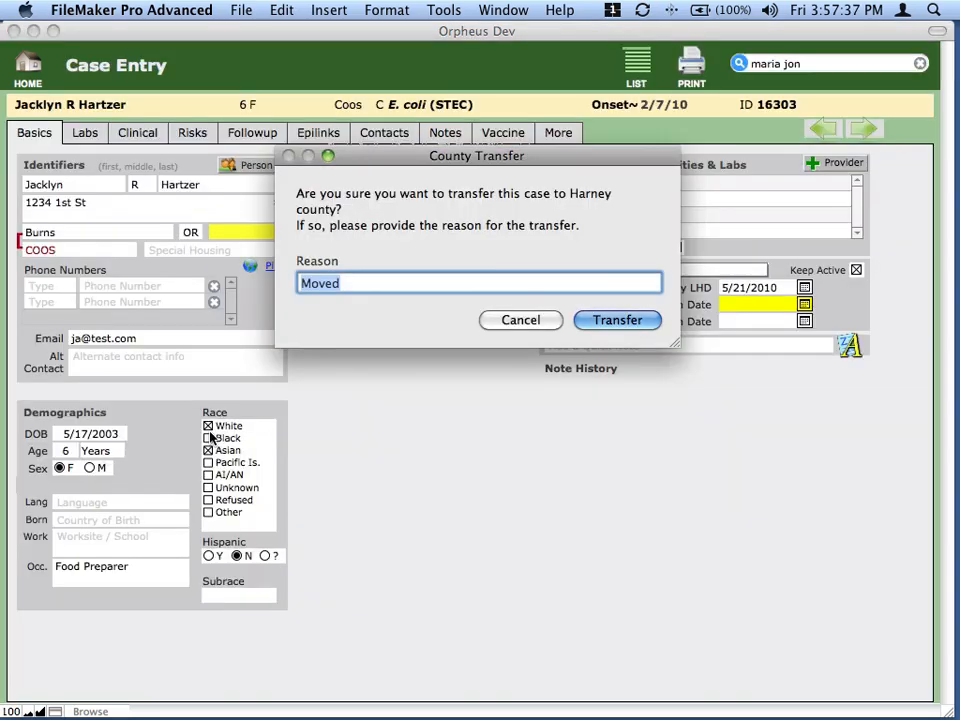
- Transfer the case to Harney county and send its case report to print preview
{"action": "left_click", "coordinate": [612, 321]}
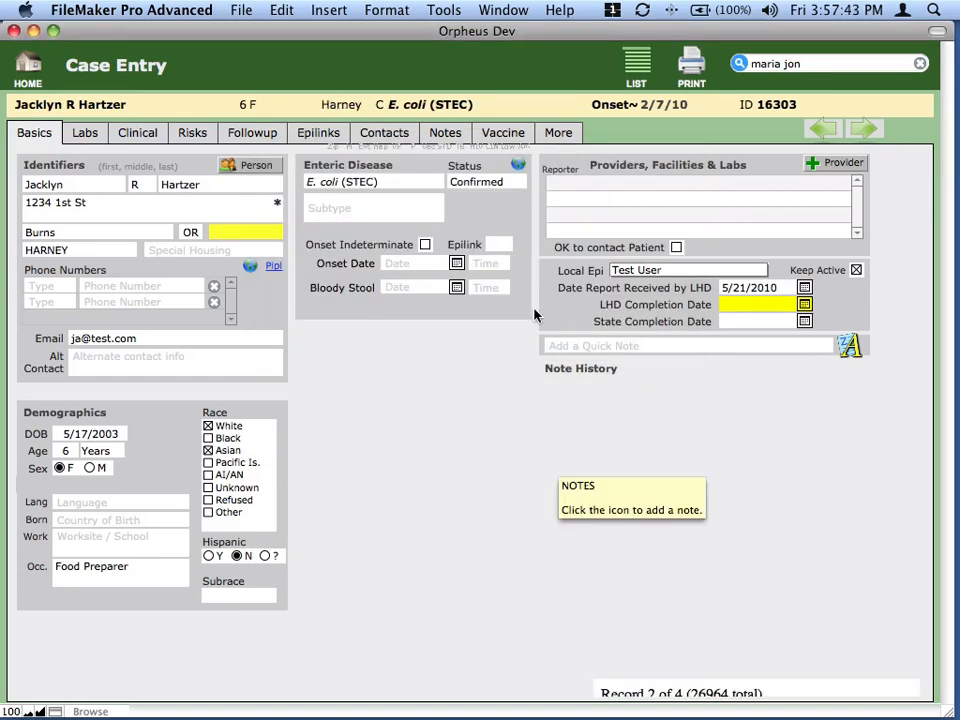
{"action": "left_click", "coordinate": [692, 66]}
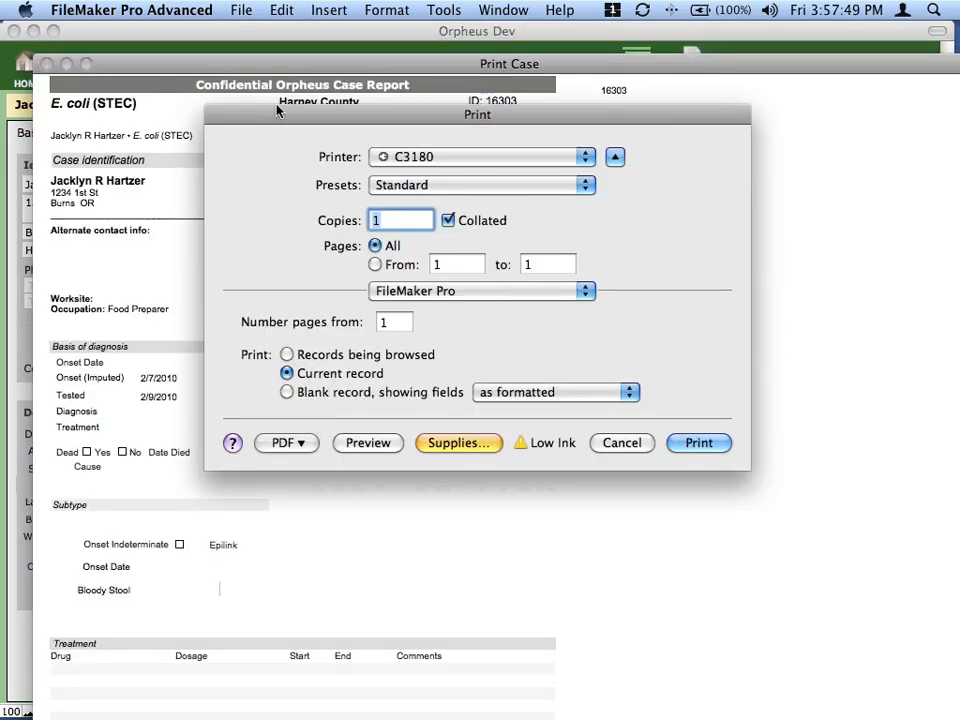
{"action": "left_click", "coordinate": [368, 443]}
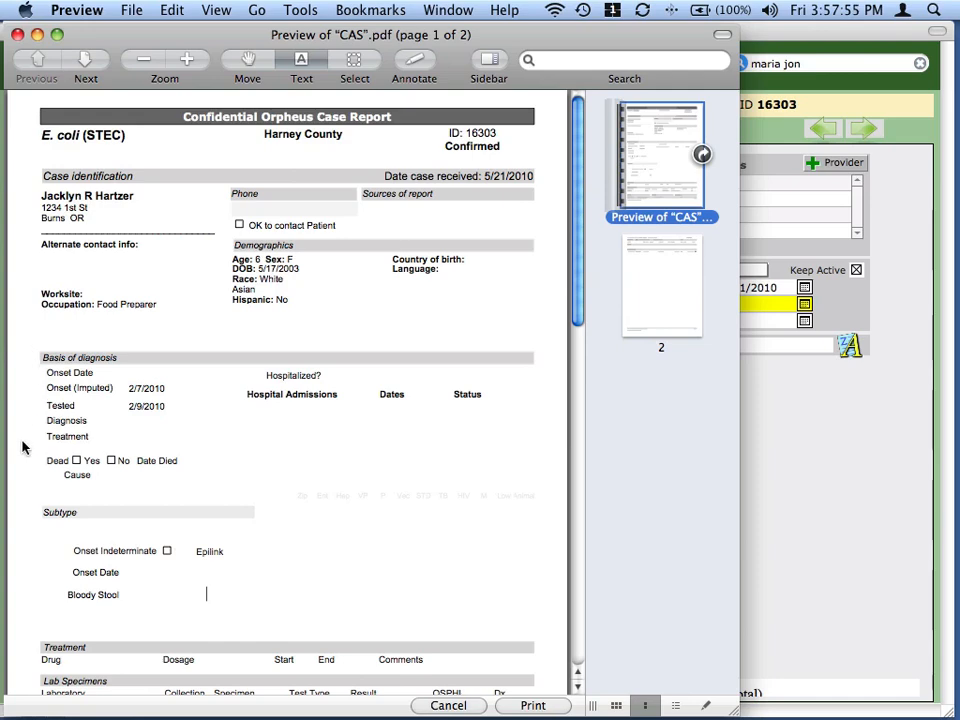
- Scroll to page 2 of the Harney County case report, then close Preview
{"action": "scroll", "coordinate": [139, 410], "scroll_direction": "down", "scroll_amount": 3}
{"action": "scroll", "coordinate": [139, 410], "scroll_direction": "down", "scroll_amount": 12}
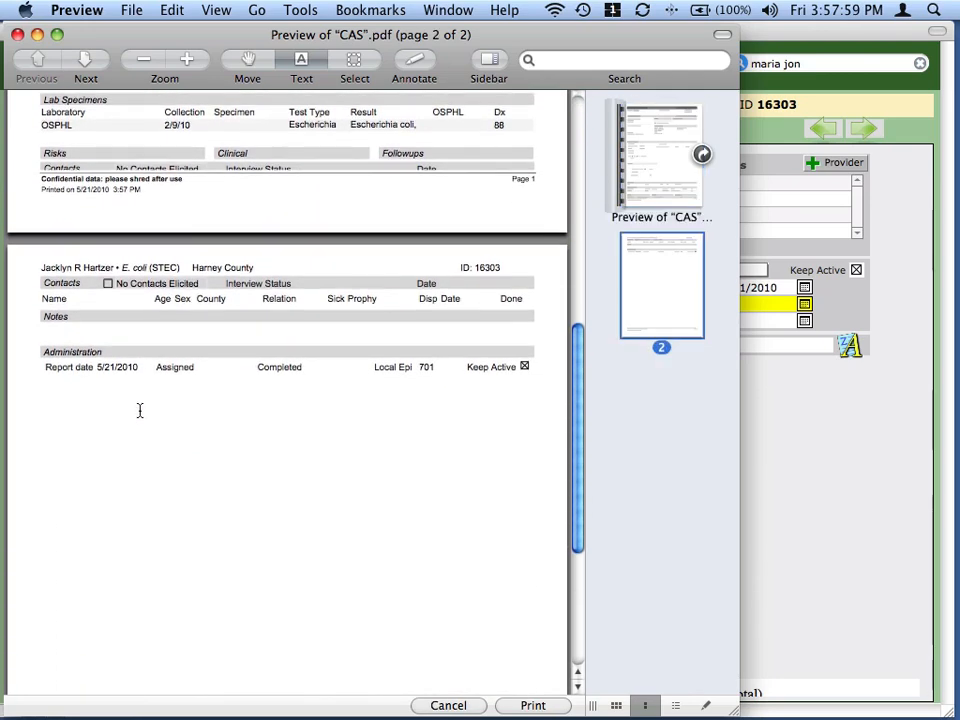
{"action": "key", "text": "super+w"}
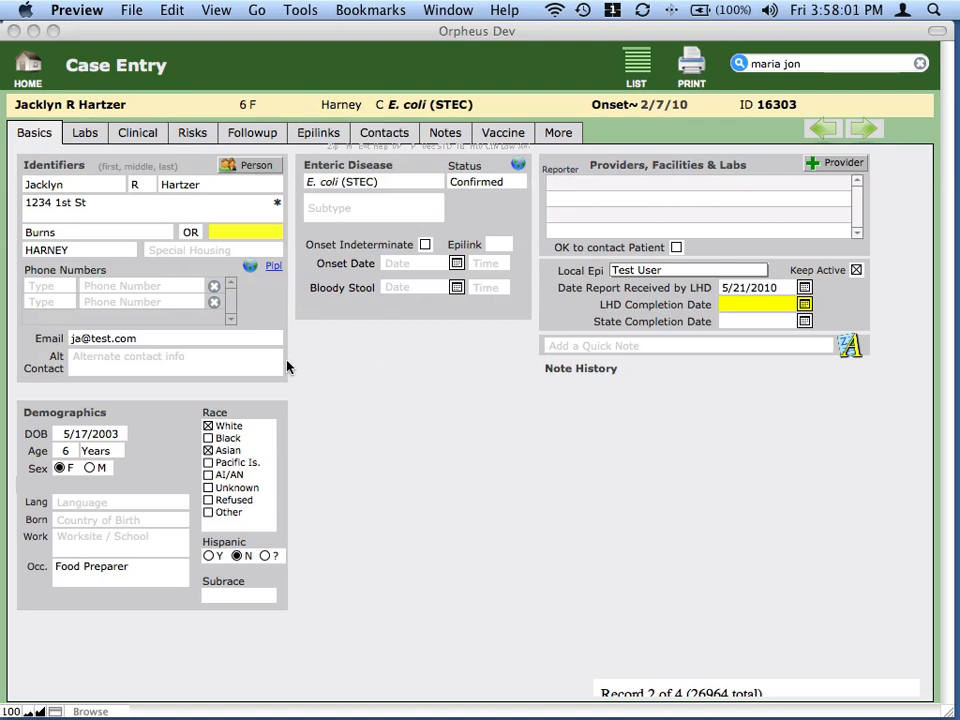
- Clear the patient search, go home, and open the HepC (chronic) case's address
{"action": "left_click", "coordinate": [920, 66]}
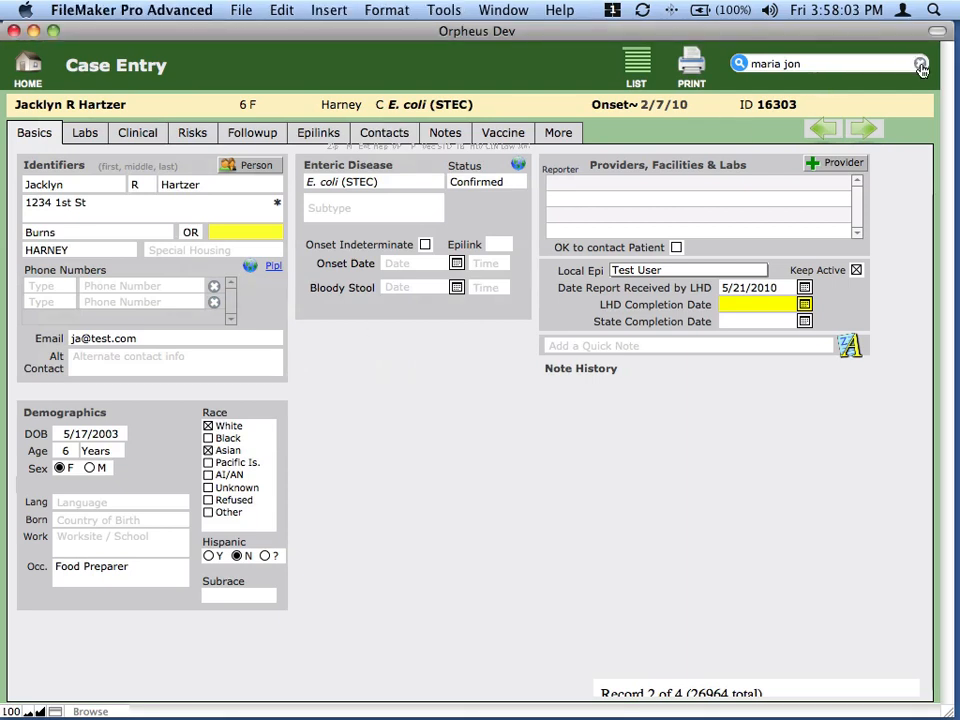
{"action": "left_click", "coordinate": [920, 66]}
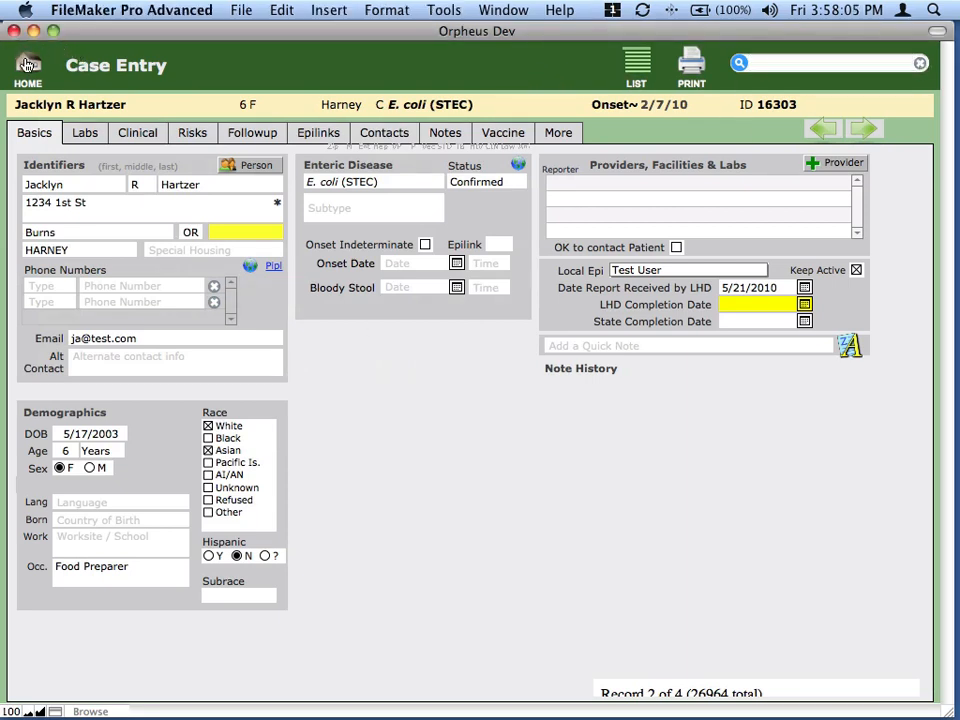
{"action": "left_click", "coordinate": [20, 52]}
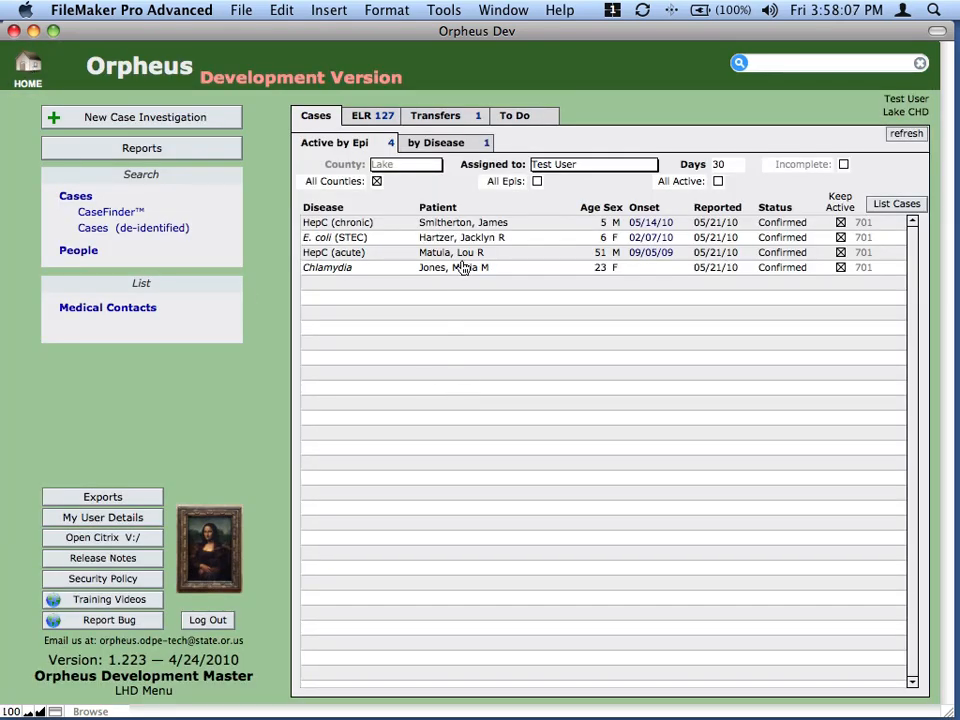
{"action": "left_click", "coordinate": [468, 224]}
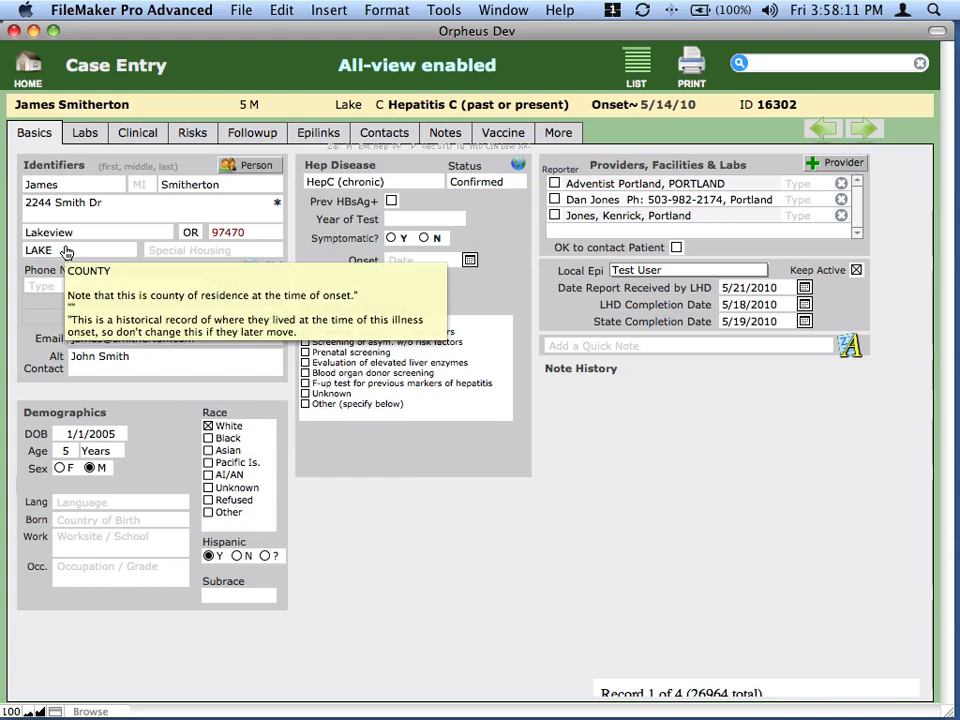
{"action": "left_click", "coordinate": [60, 202]}
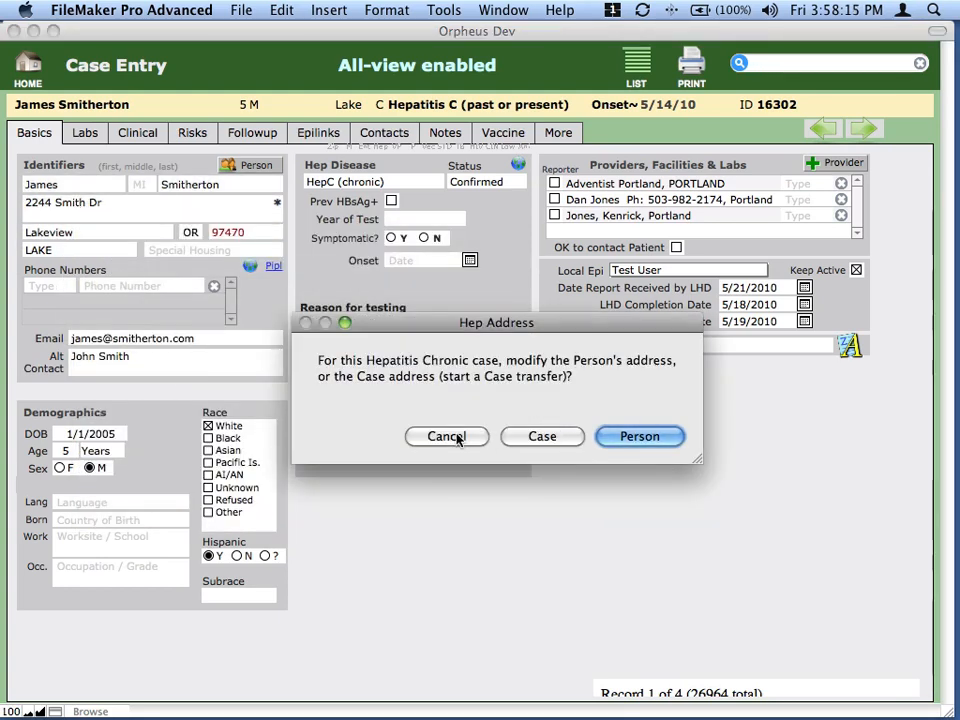
- Change the case address to 1234 Main, zip 97222, Milwaukie, Clackamas county, and save
{"action": "left_click", "coordinate": [527, 437]}
{"action": "left_click", "coordinate": [315, 330]}
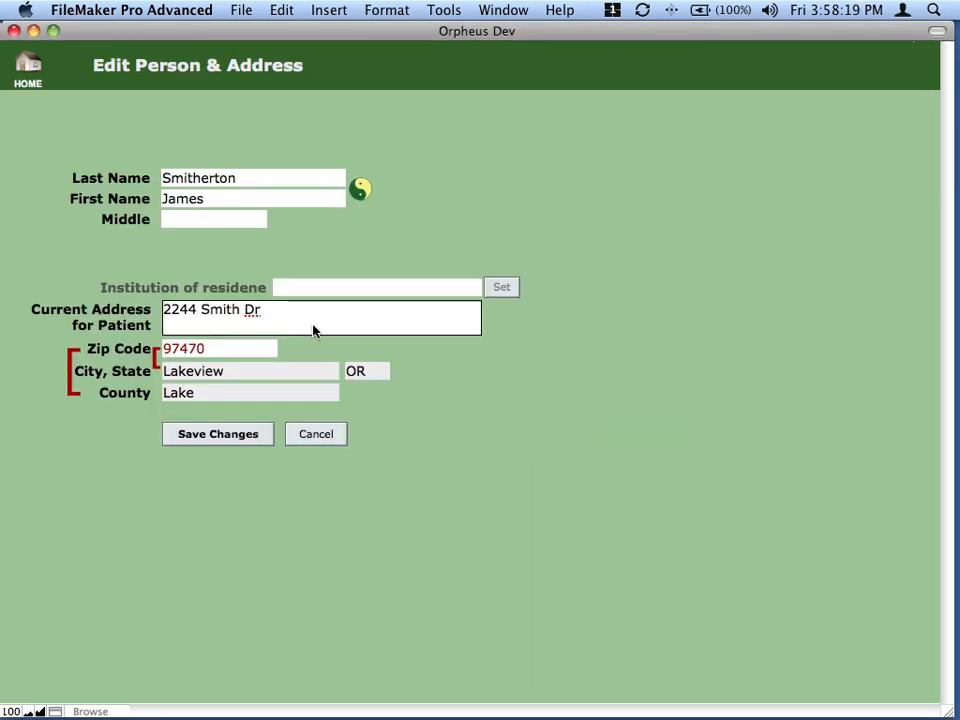
{"action": "left_click_drag", "start_coordinate": [321, 326], "coordinate": [58, 294]}
{"action": "type", "text": "1234 Main"}
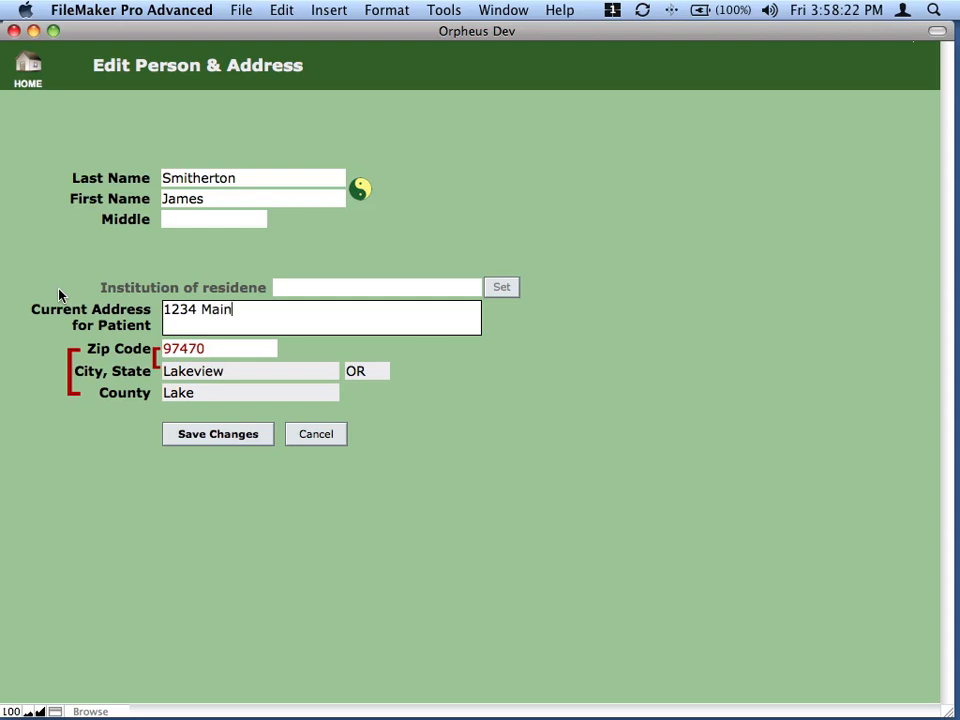
{"action": "key", "text": "Tab"}
{"action": "type", "text": "97222"}
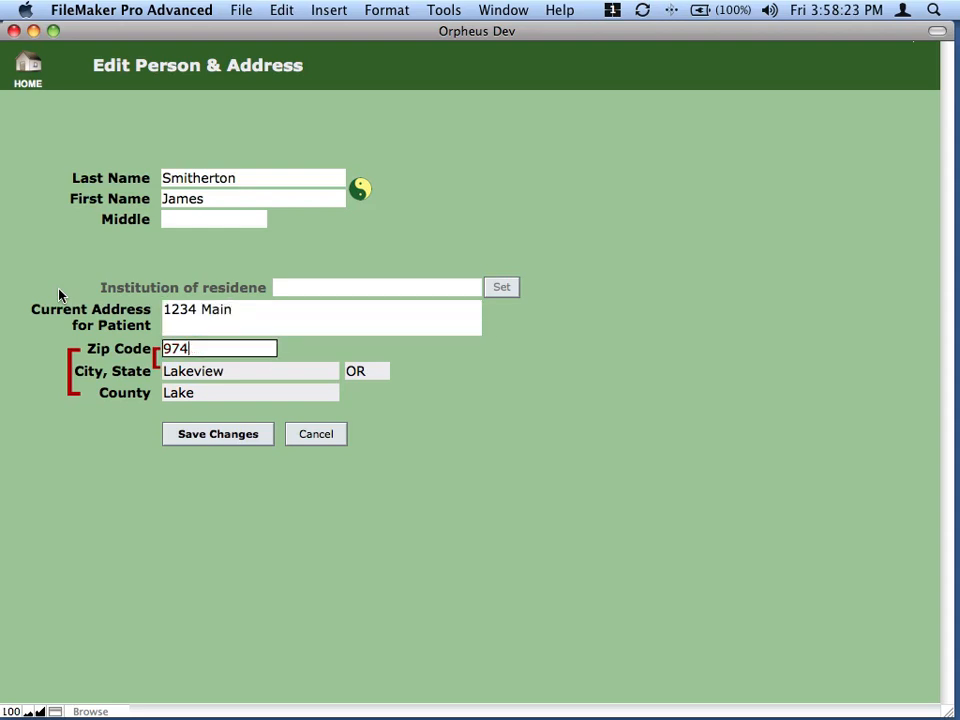
{"action": "key", "text": "Tab"}
{"action": "key", "text": "Return"}
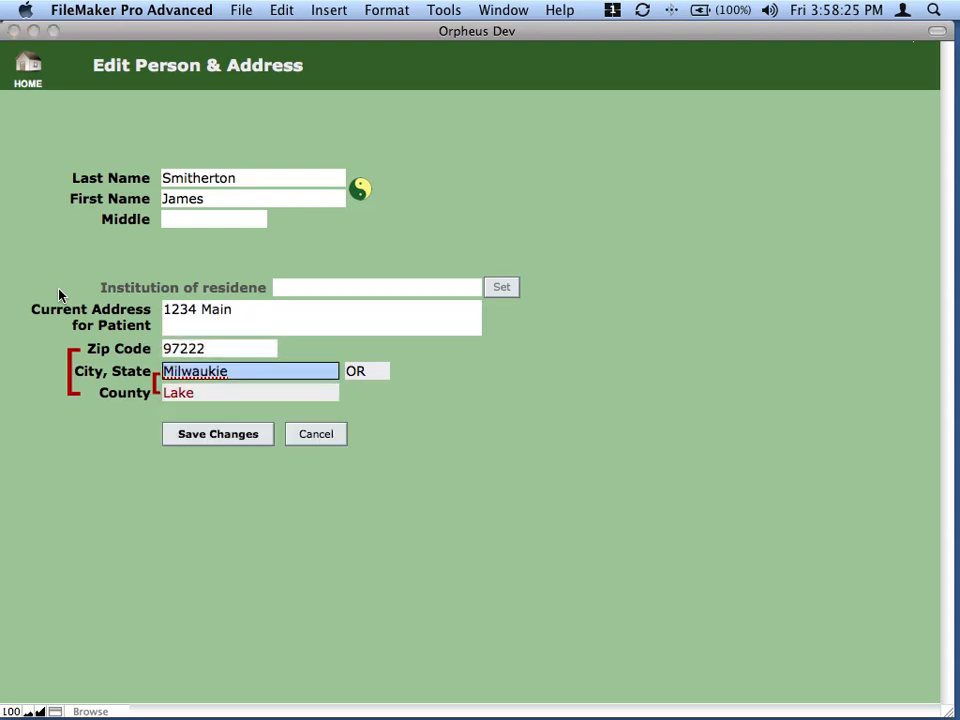
{"action": "key", "text": "Tab"}
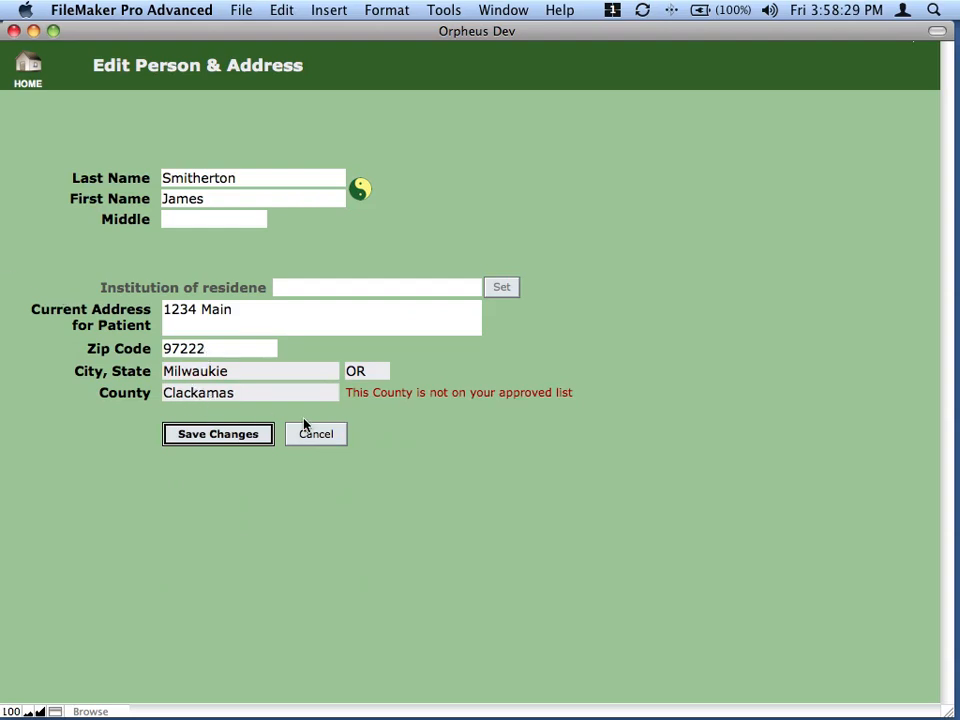
{"action": "left_click", "coordinate": [224, 438]}
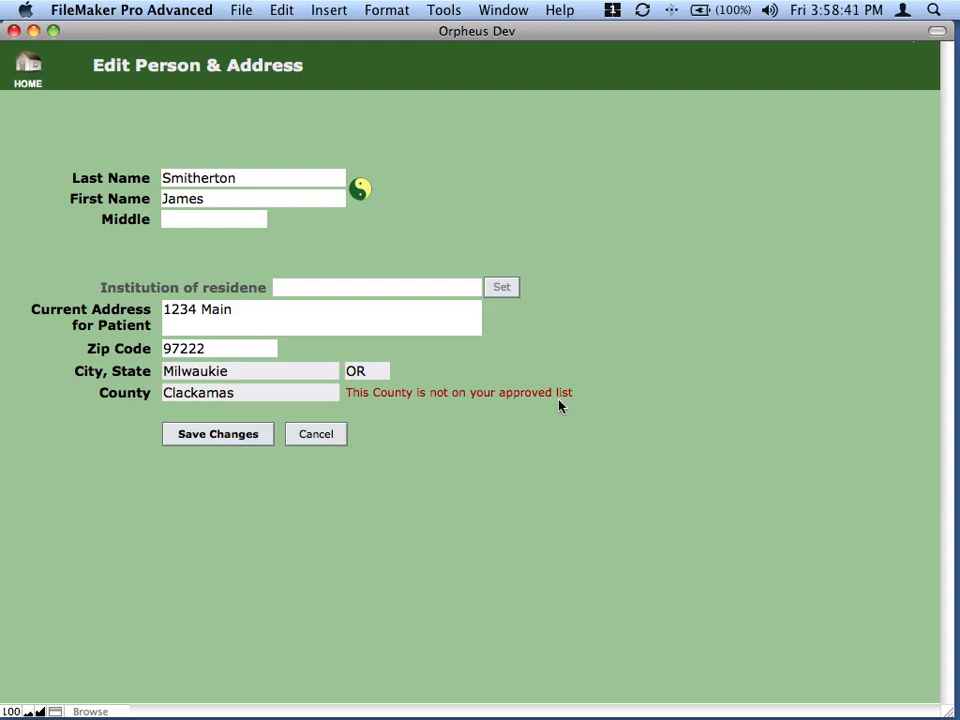
{"action": "left_click", "coordinate": [228, 446]}
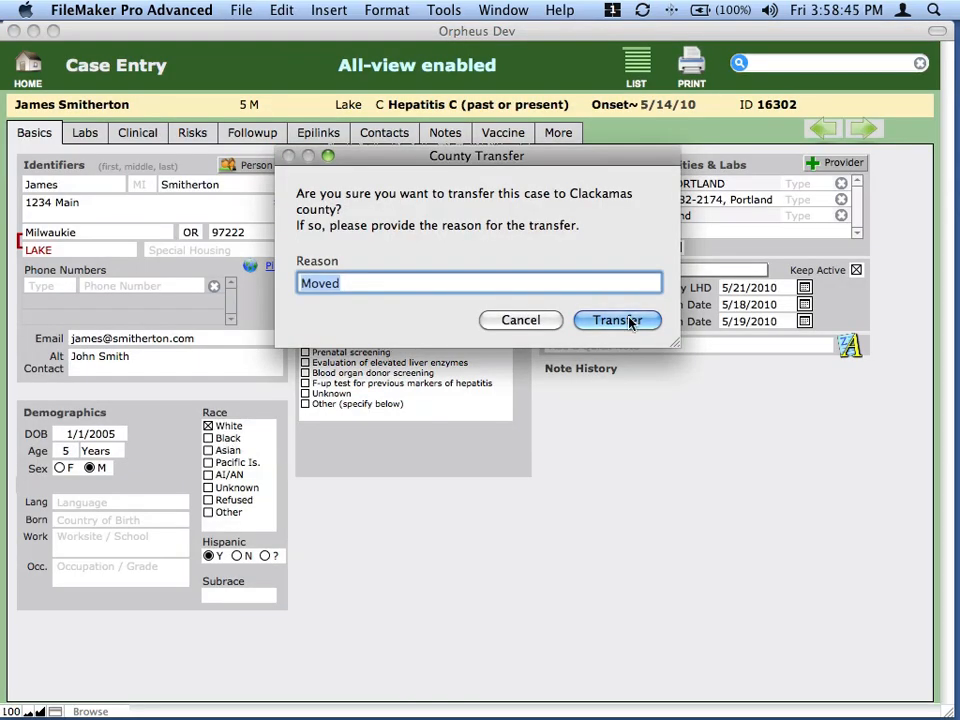
- Confirm transferring the HepC case to Clackamas county
{"action": "left_click", "coordinate": [606, 320]}
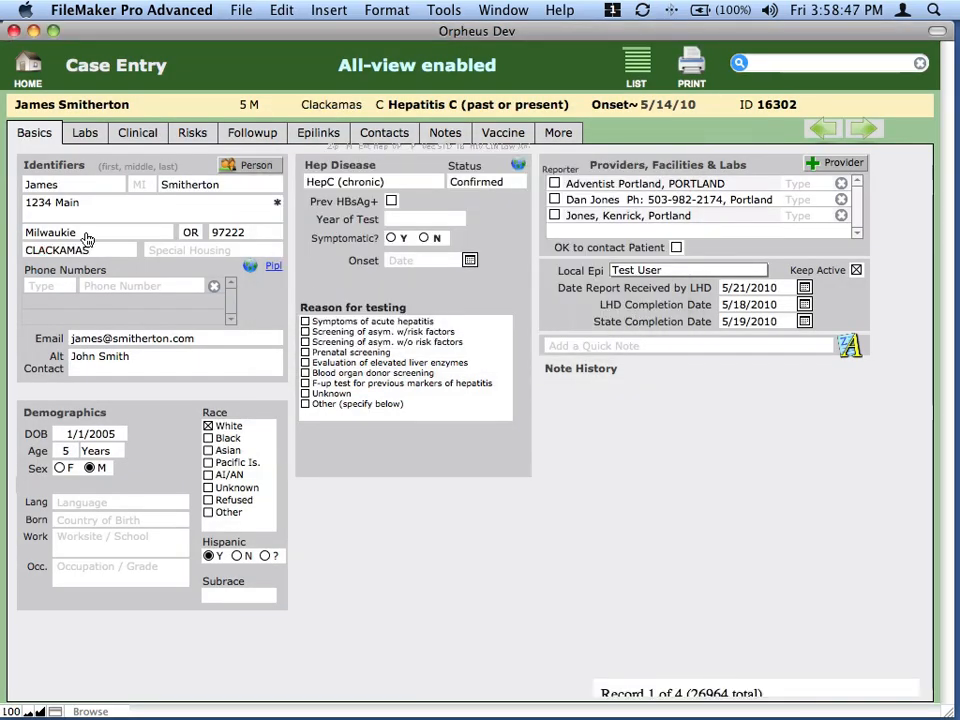
{"action": "mouse_move", "coordinate": [171, 341]}
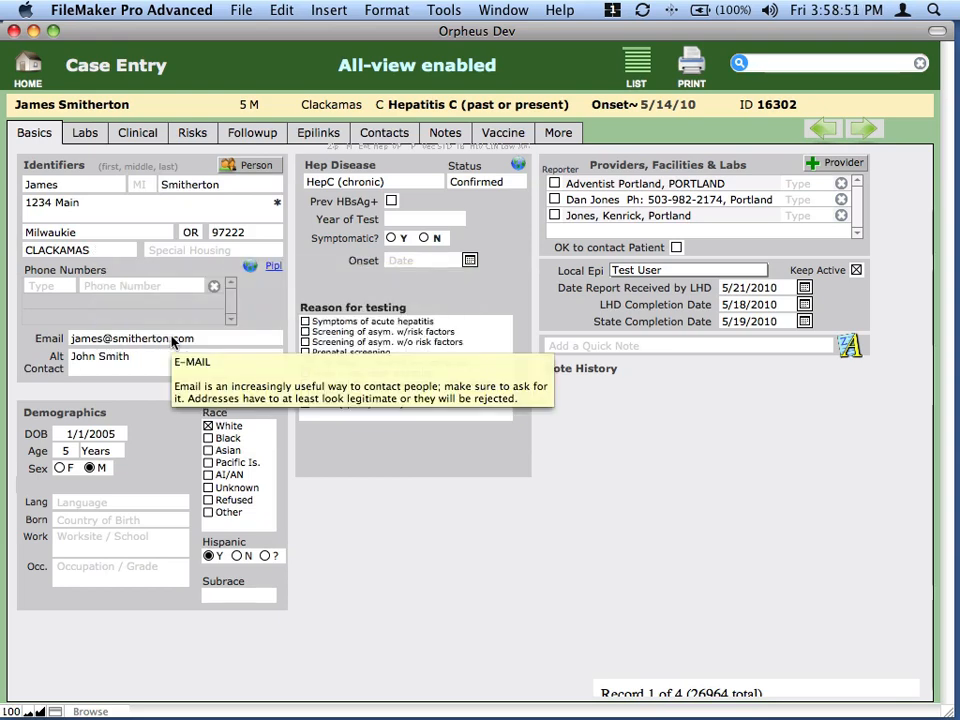
- Filter pending transfers to Harney county and open the incoming E. coli case transfer
{"action": "left_click", "coordinate": [28, 66]}
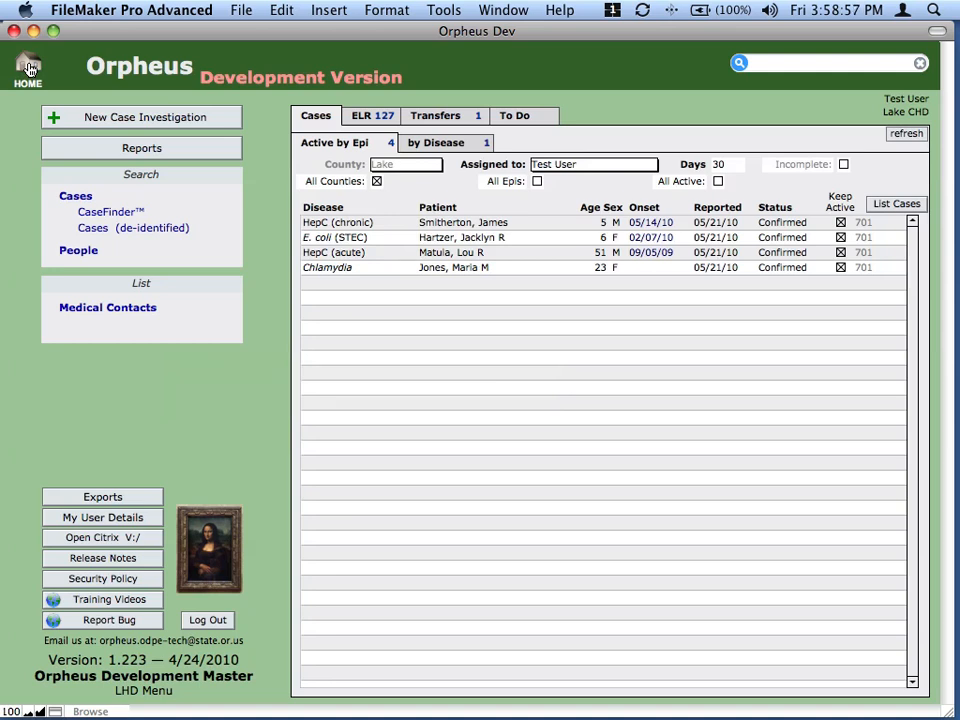
{"action": "left_click", "coordinate": [440, 116]}
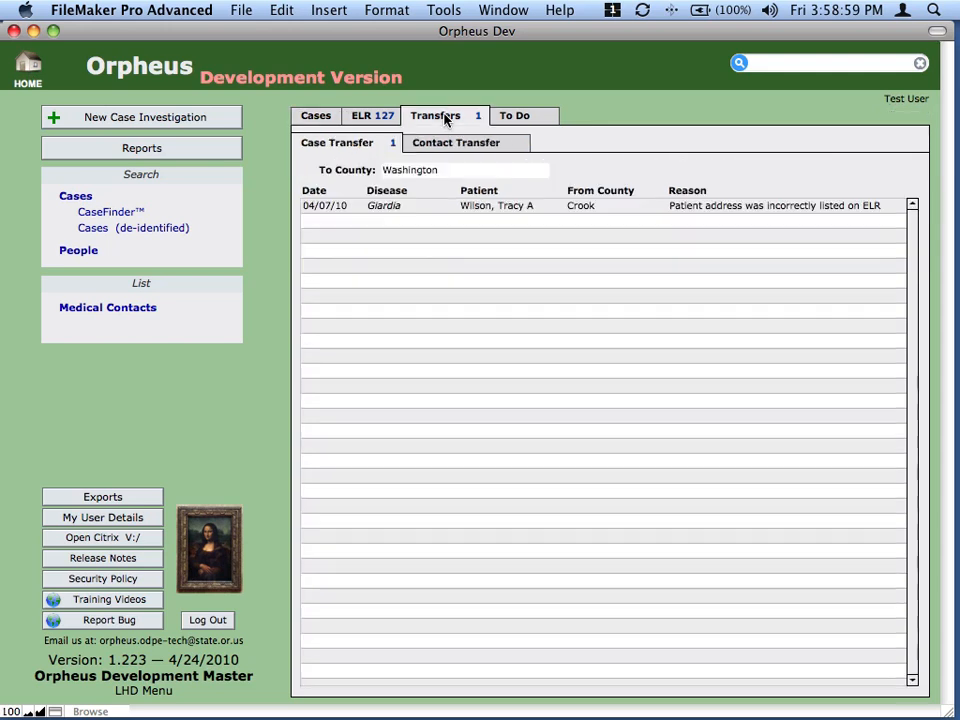
{"action": "left_click", "coordinate": [439, 172]}
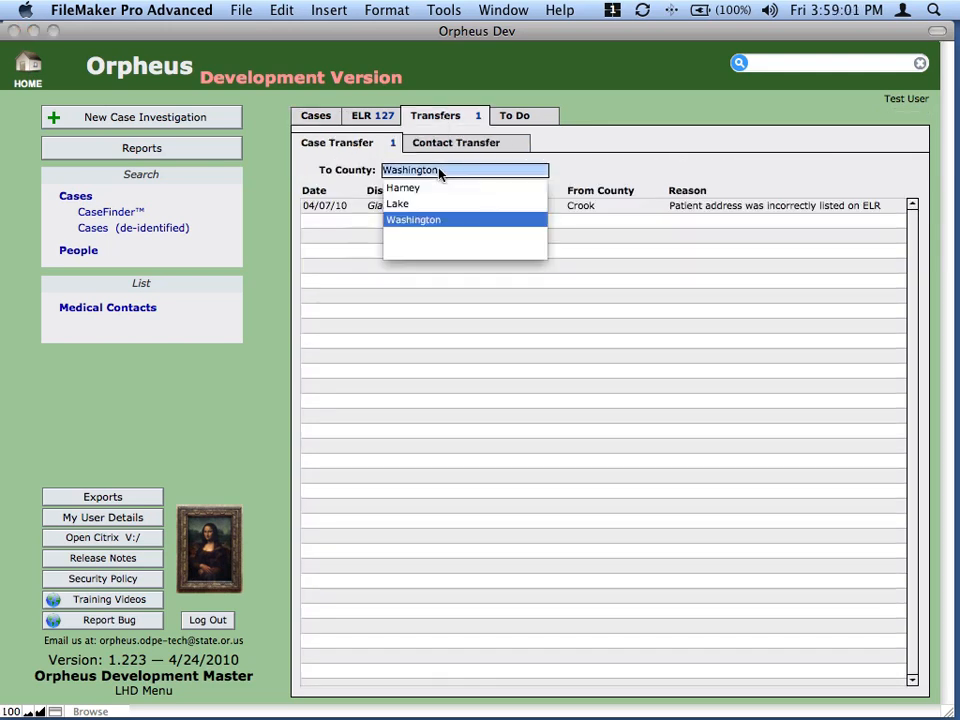
{"action": "left_click", "coordinate": [428, 188]}
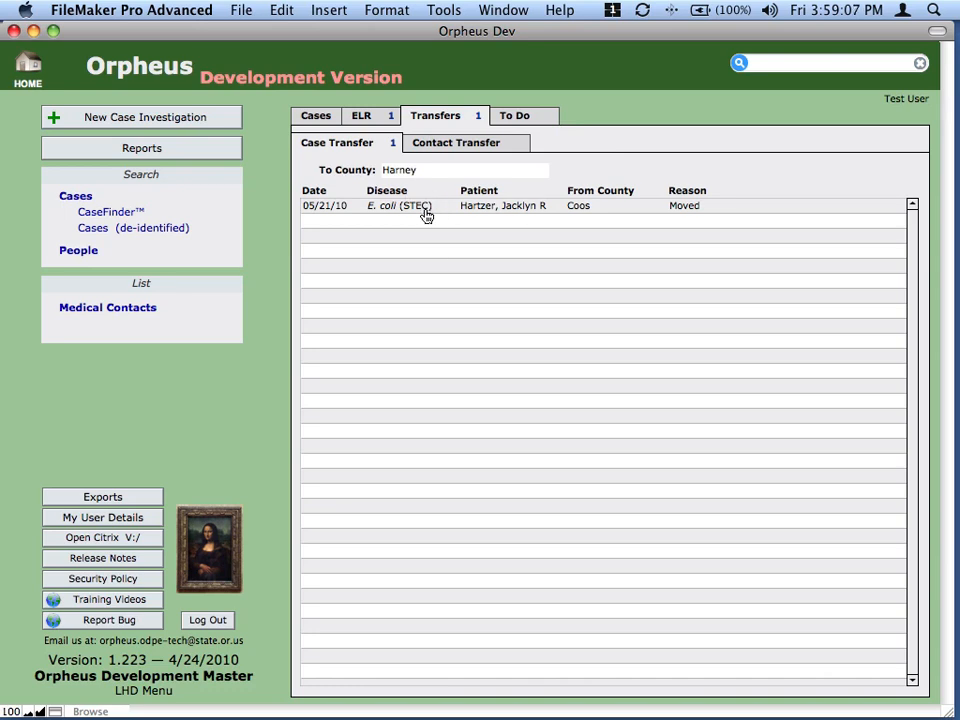
{"action": "left_click", "coordinate": [480, 213]}
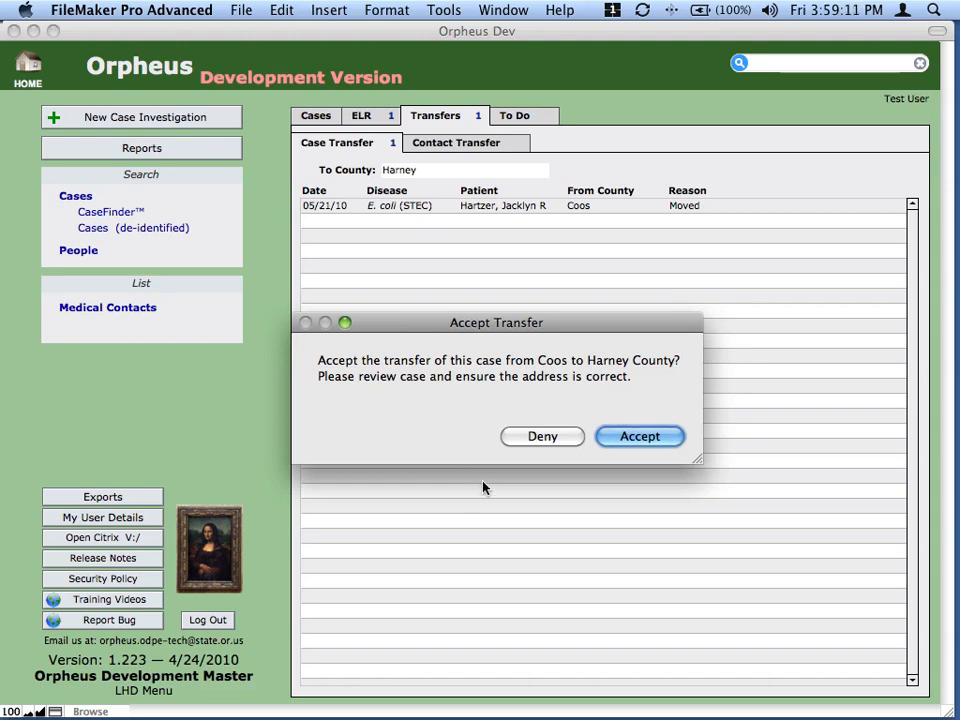
- Deny the transfer prompt, look over the E. coli case record, and return home
{"action": "left_click", "coordinate": [537, 438]}
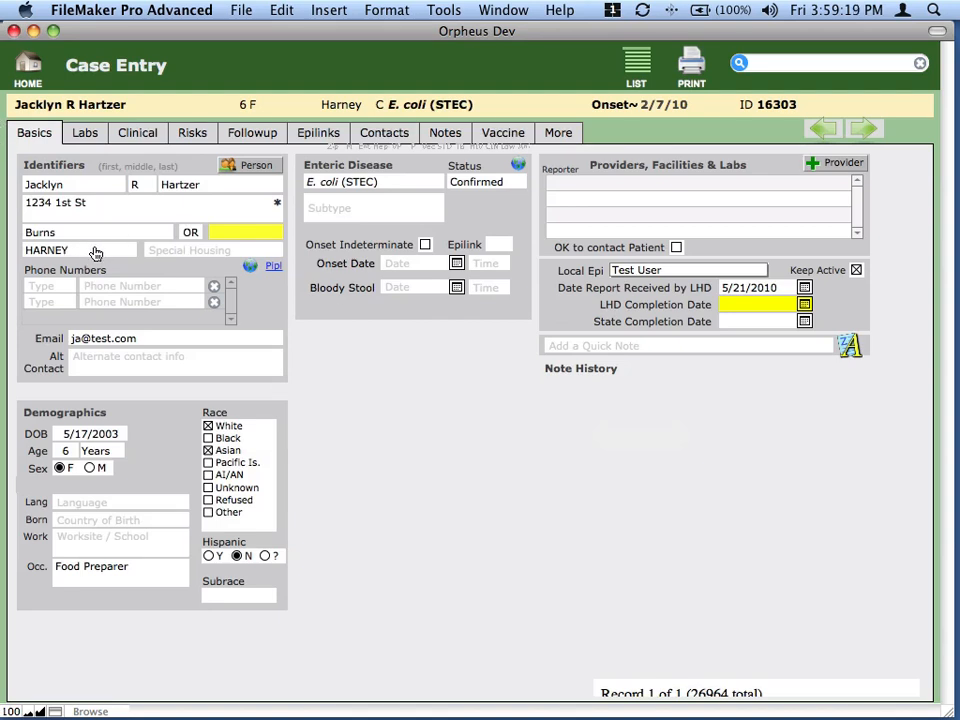
{"action": "mouse_move", "coordinate": [95, 253]}
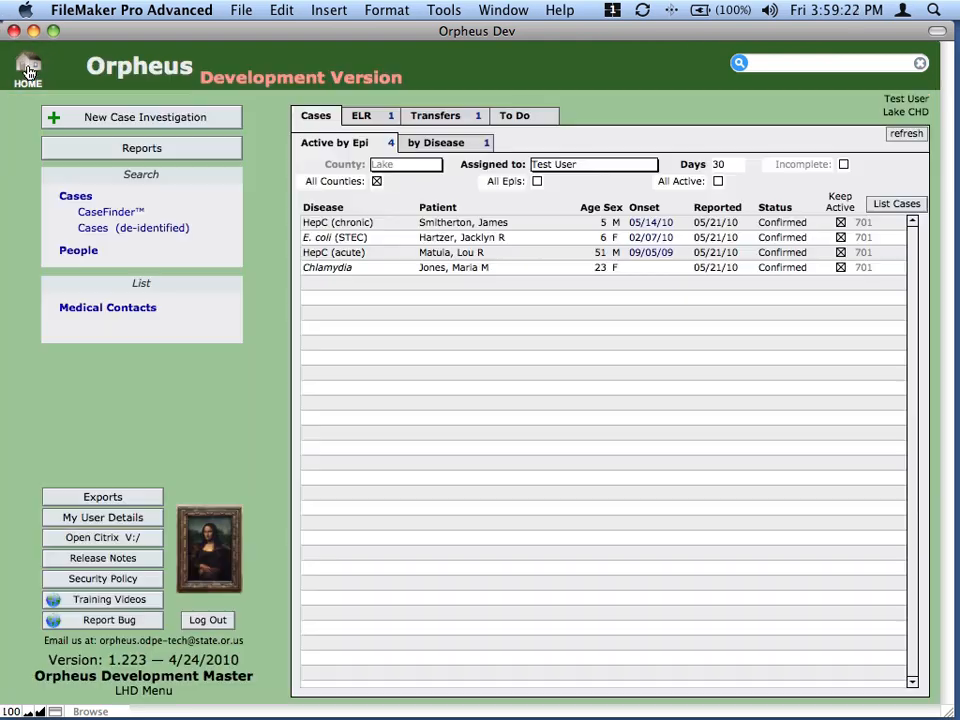
{"action": "left_click", "coordinate": [28, 66]}
- Accept the E. coli case transfer from Coos into Harney County
{"action": "left_click", "coordinate": [435, 116]}
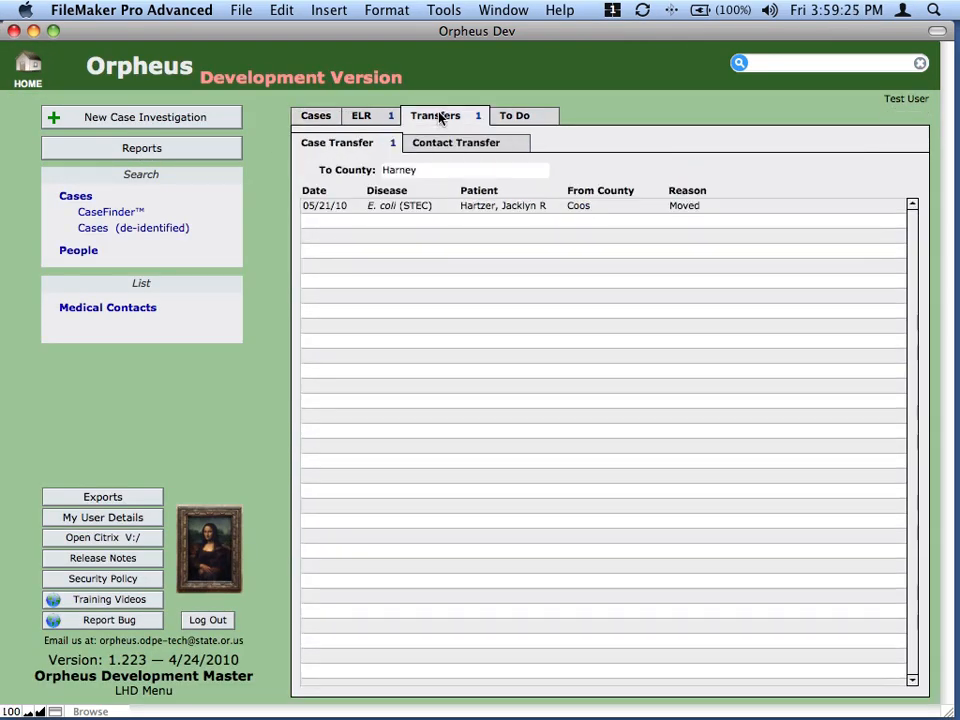
{"action": "left_click", "coordinate": [421, 210]}
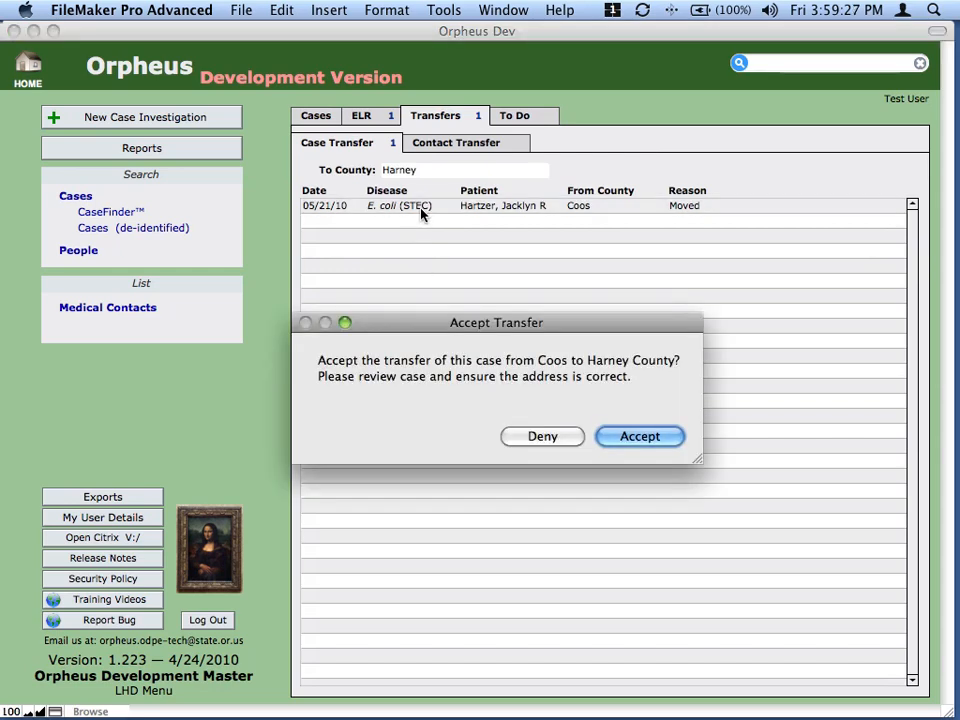
{"action": "left_click", "coordinate": [636, 436]}
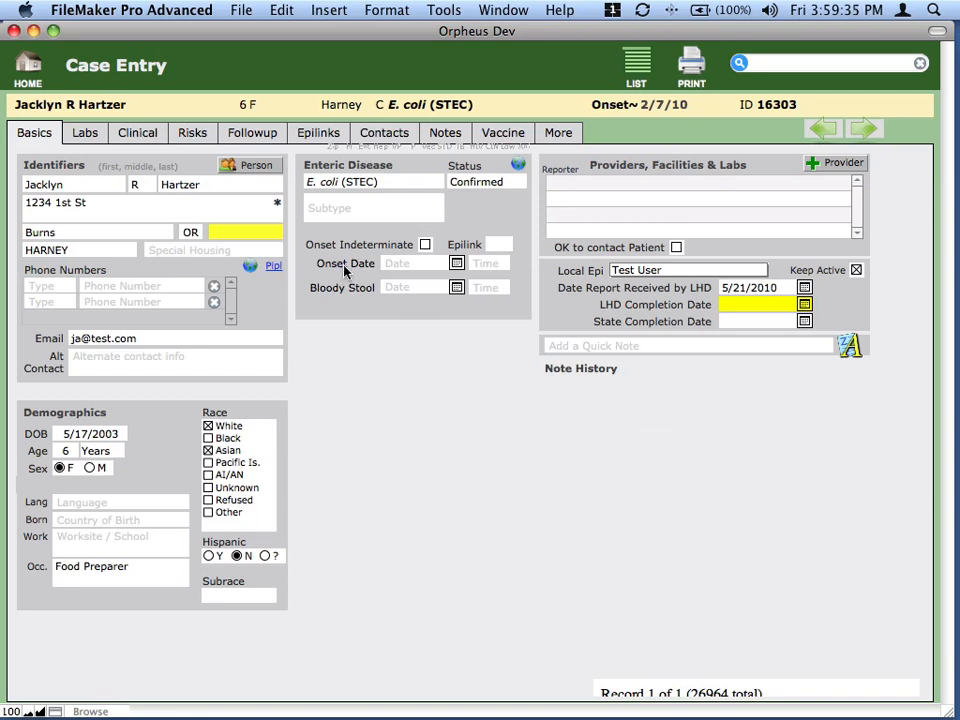
- Reassign the case's local epidemiologist from Test User to a different epi
{"action": "mouse_move", "coordinate": [111, 227]}
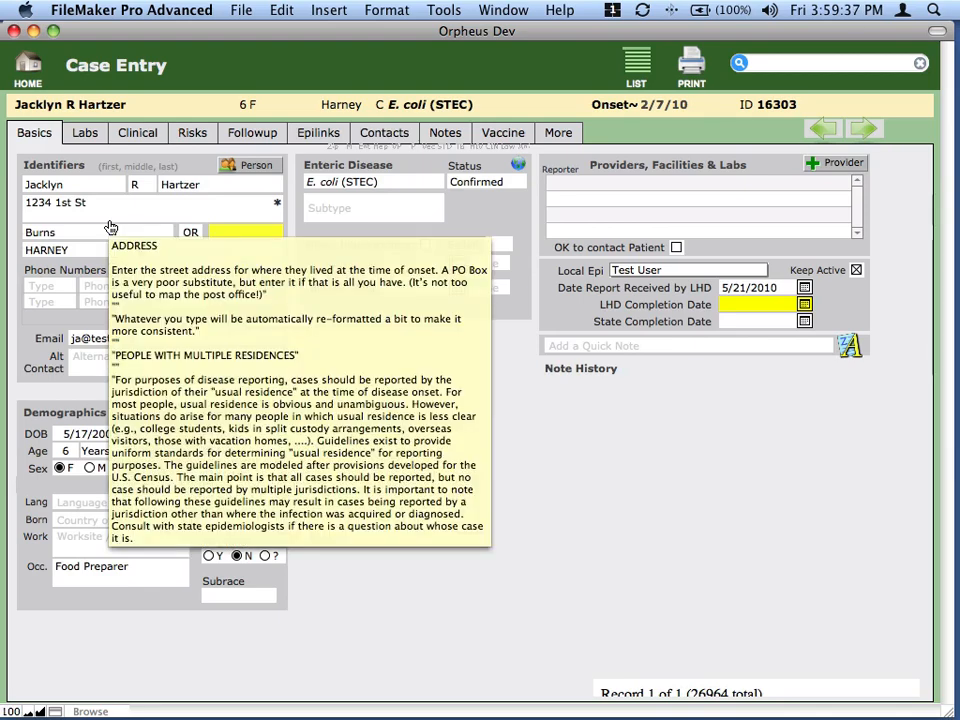
{"action": "left_click", "coordinate": [613, 272]}
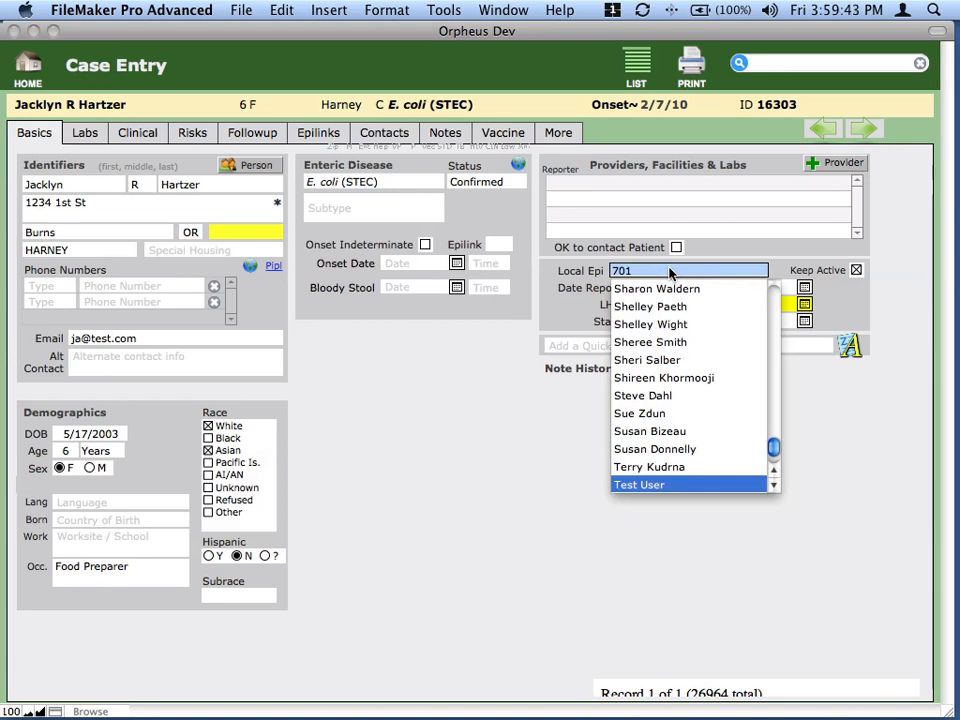
{"action": "left_click", "coordinate": [668, 342]}
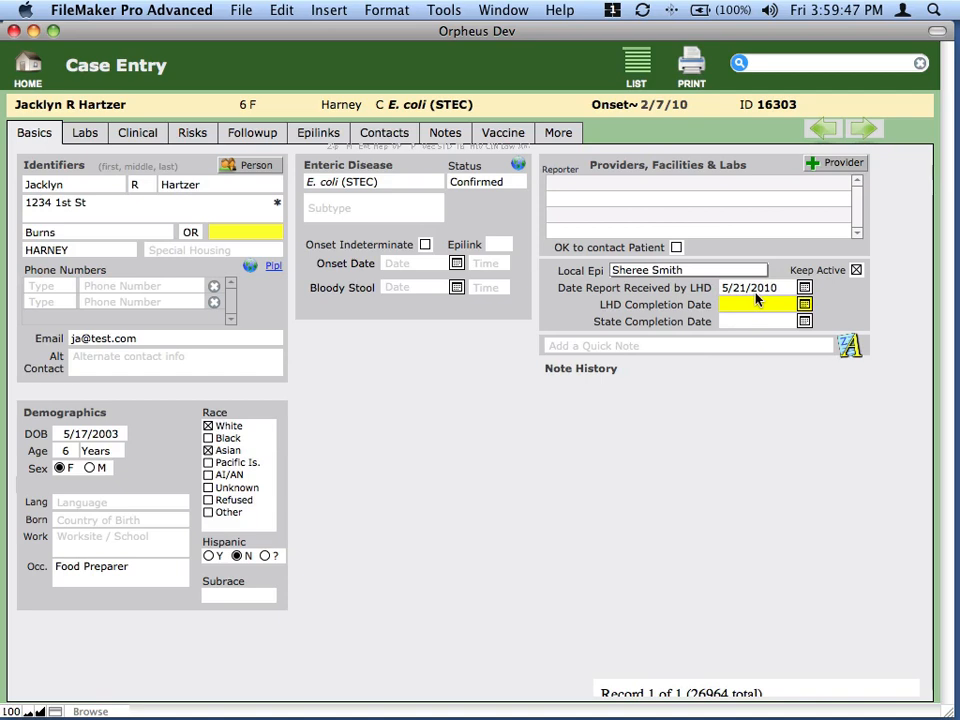
{"action": "mouse_move", "coordinate": [757, 298]}
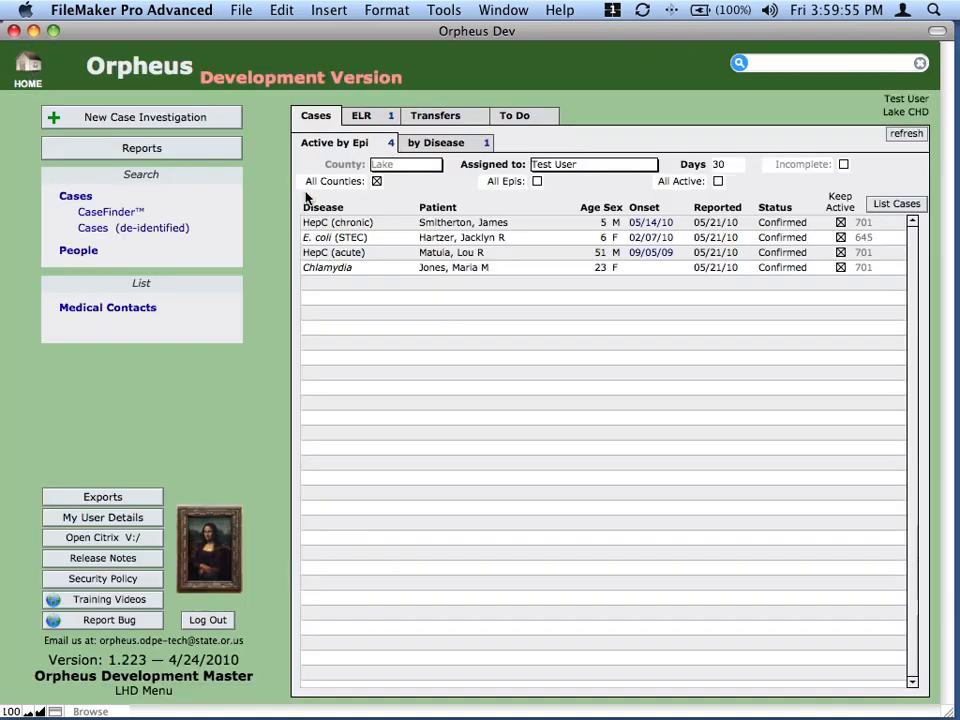
- Open the Chlamydia case's associated contacts and start a new contact with its last and first name
{"action": "left_click", "coordinate": [414, 268]}
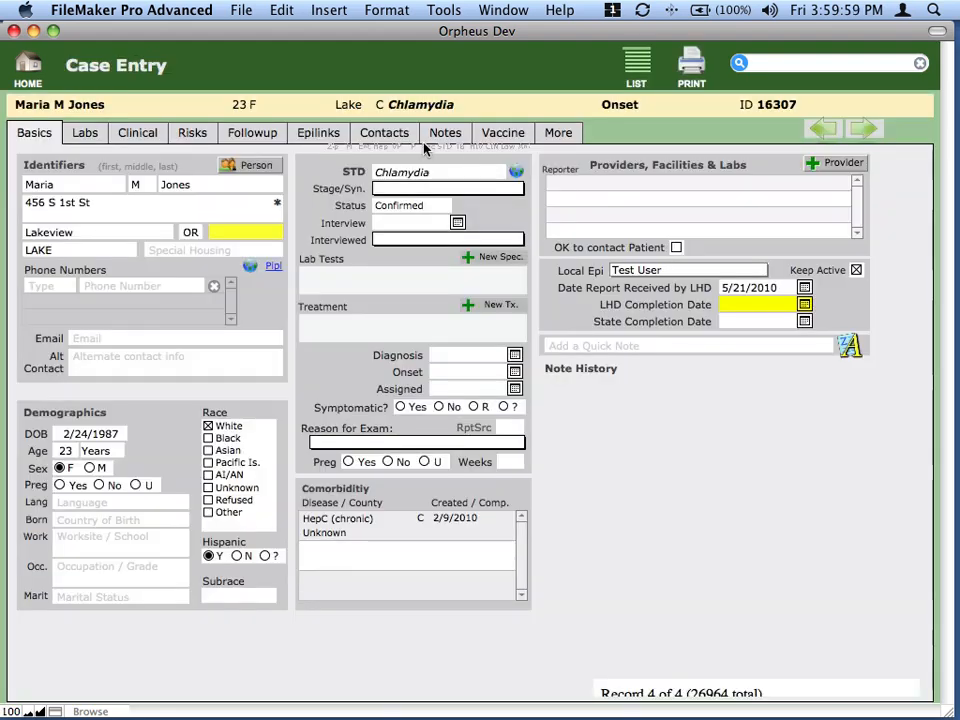
{"action": "left_click", "coordinate": [401, 134]}
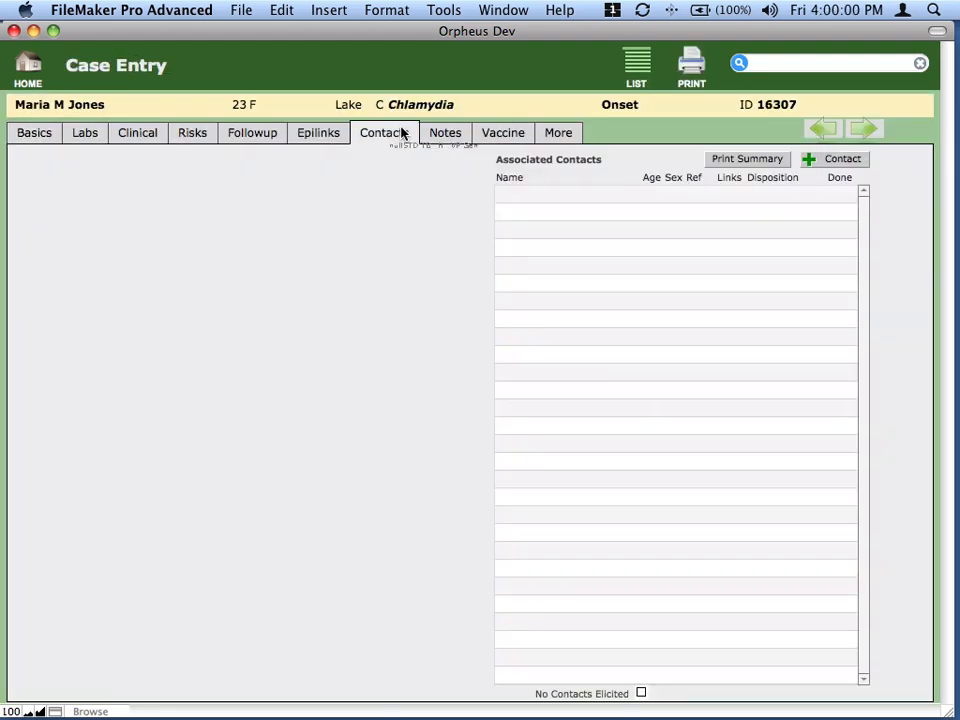
{"action": "left_click", "coordinate": [840, 164]}
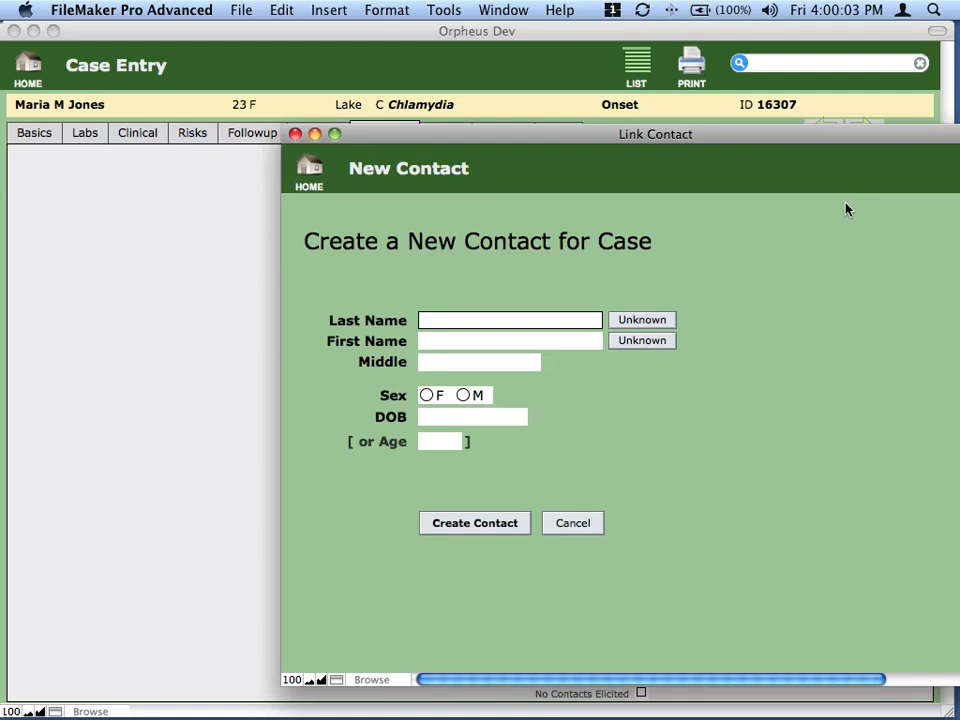
{"action": "key", "text": "Tab"}
{"action": "key", "text": "Tab"}
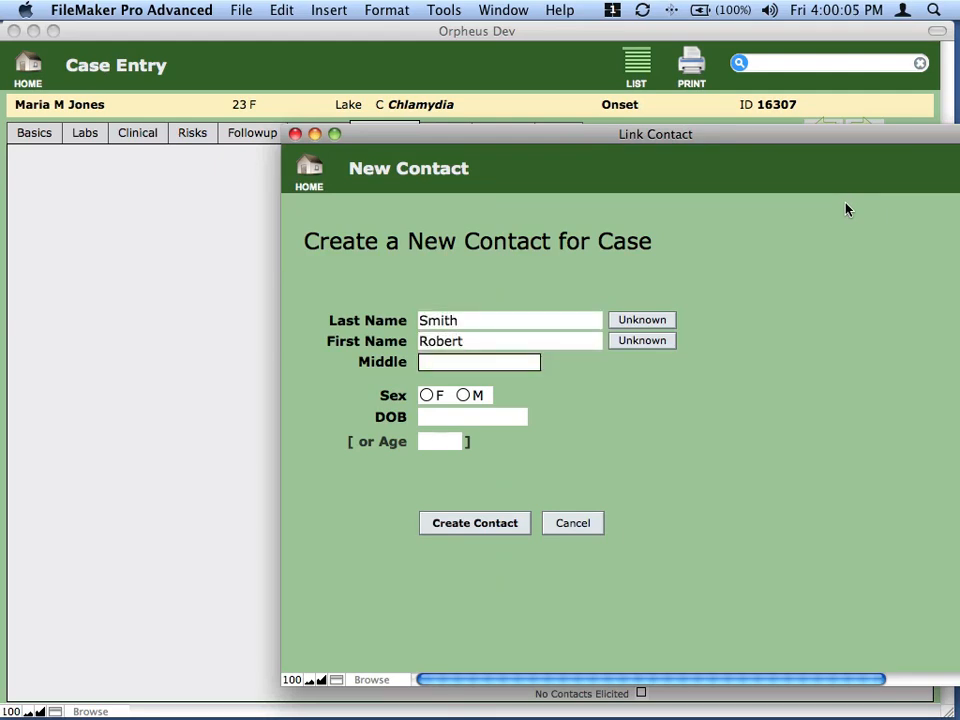
- Mark the contact male, age 23, and create it as a new person, ignoring the suggested match
{"action": "left_click", "coordinate": [463, 395]}
{"action": "left_click", "coordinate": [460, 417]}
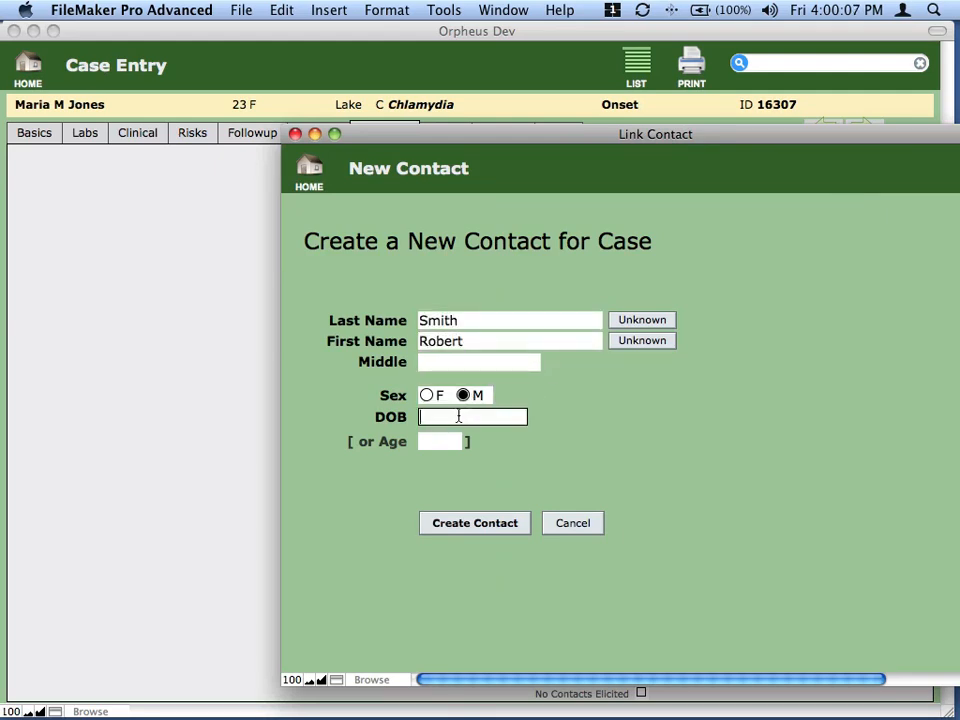
{"action": "left_click", "coordinate": [442, 442]}
{"action": "type", "text": "23"}
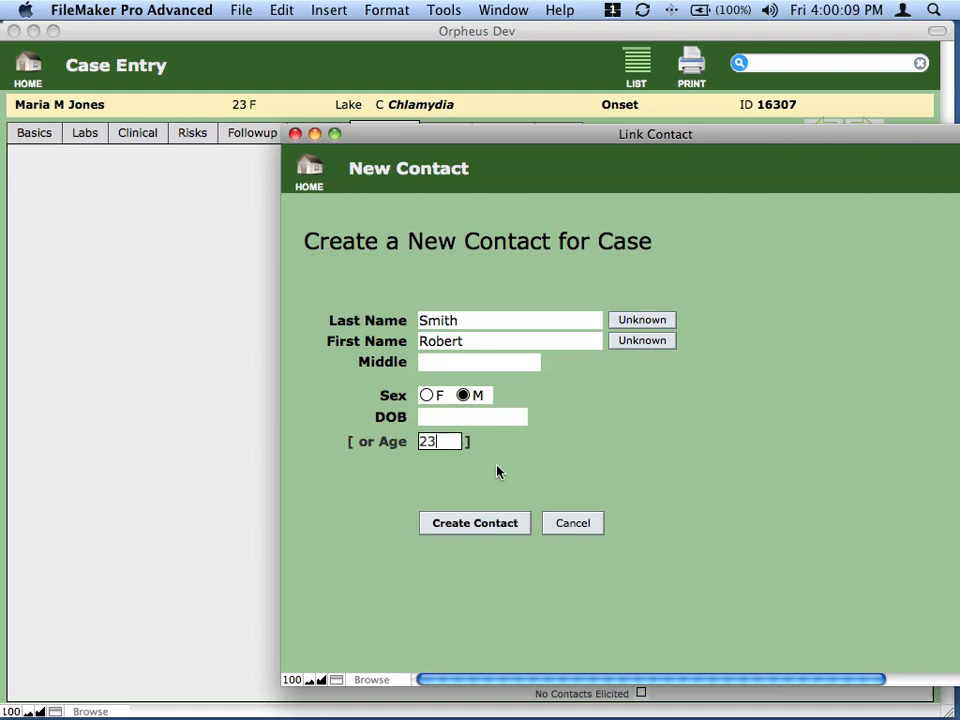
{"action": "left_click", "coordinate": [489, 523]}
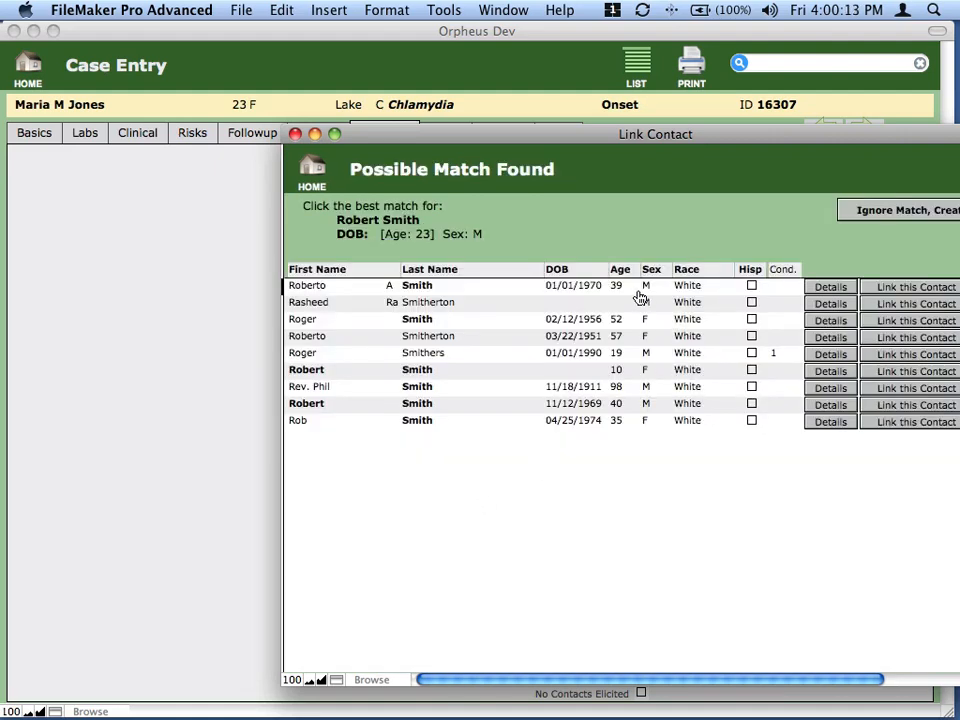
{"action": "left_click", "coordinate": [855, 210]}
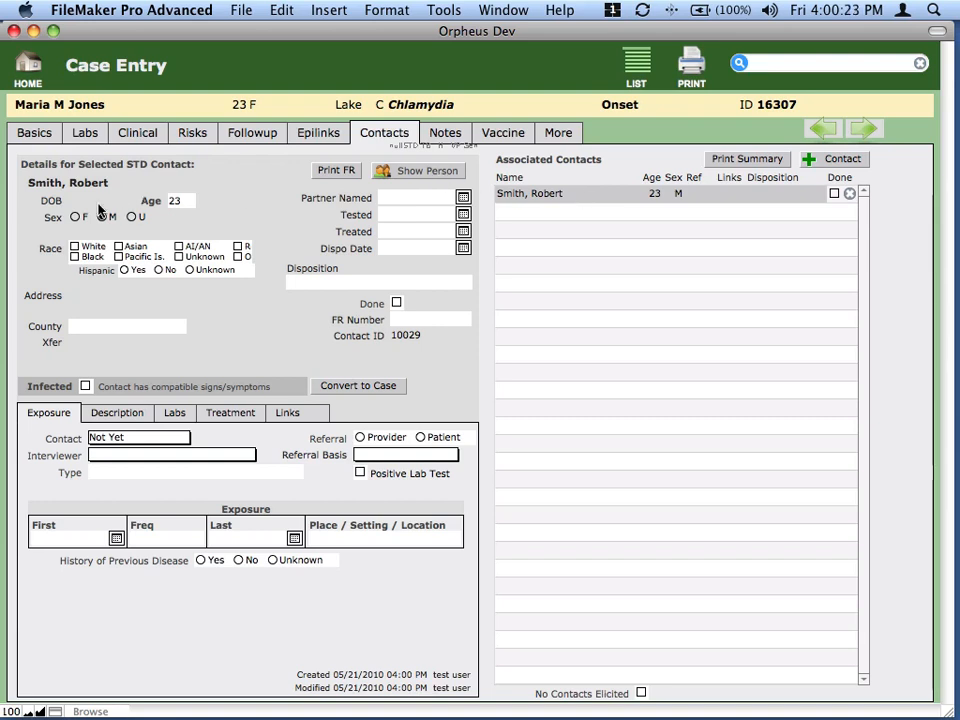
- Open the contact's person record and begin a new address with the street address
{"action": "left_click", "coordinate": [81, 303]}
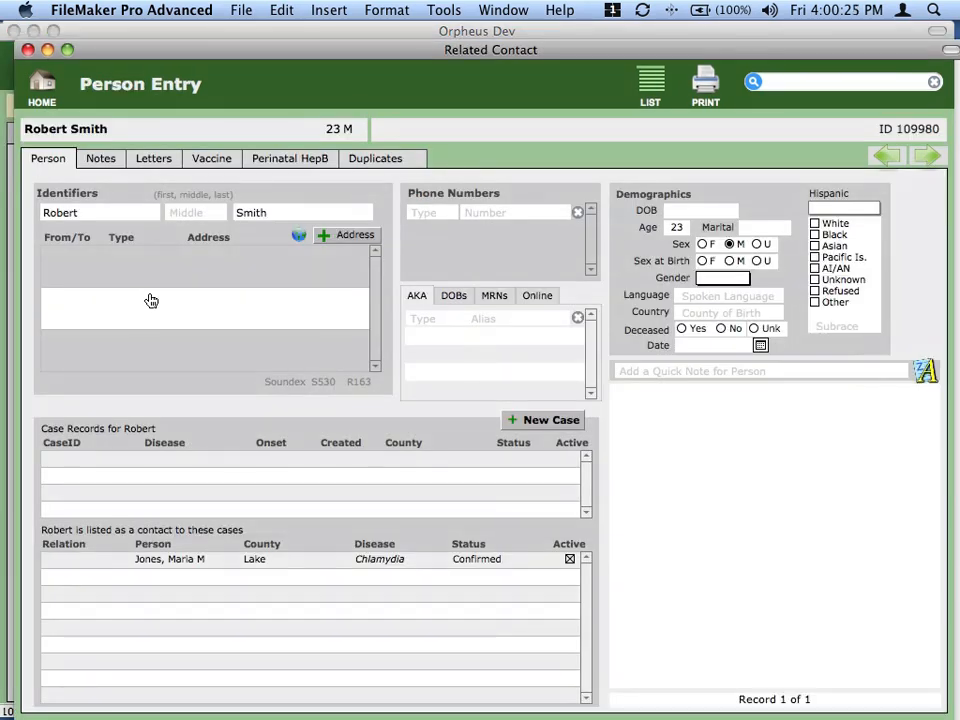
{"action": "left_click", "coordinate": [350, 236]}
{"action": "left_click", "coordinate": [219, 180]}
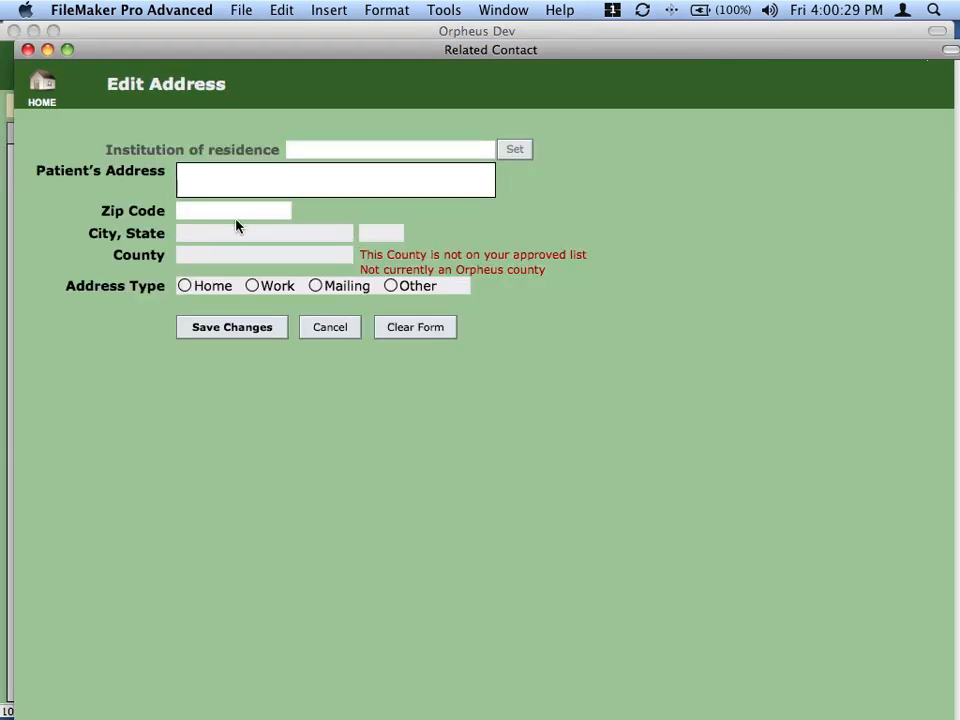
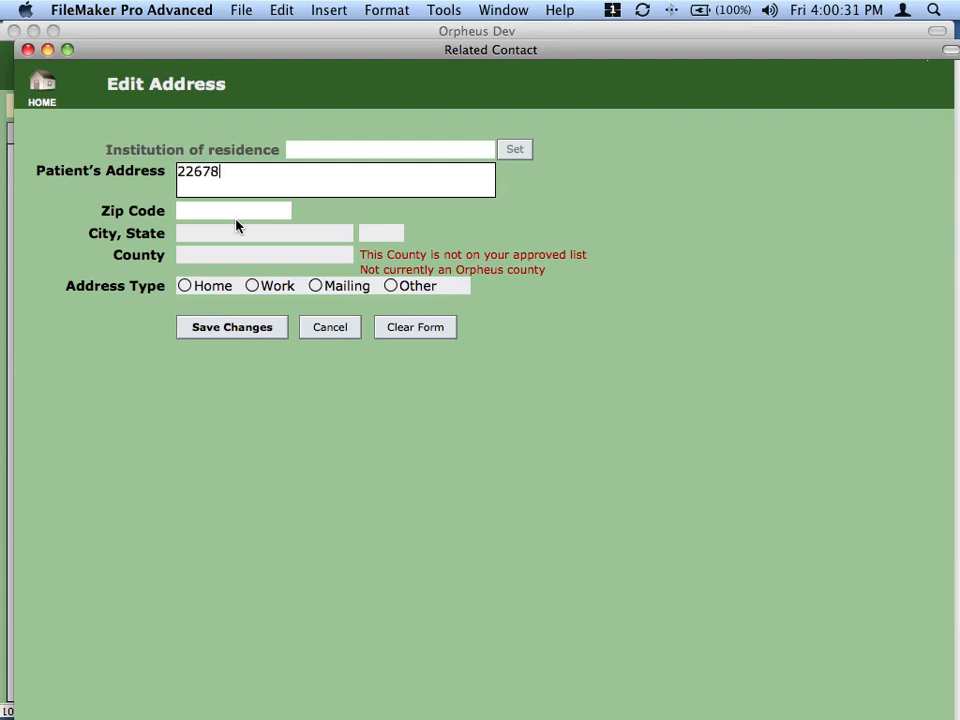
{"action": "key", "text": "Tab"}
{"action": "left_click", "coordinate": [260, 188]}
- Enter zip 97444 to fill Gold Beach, Curry County, mark it Home, and save
{"action": "key", "text": "Tab"}
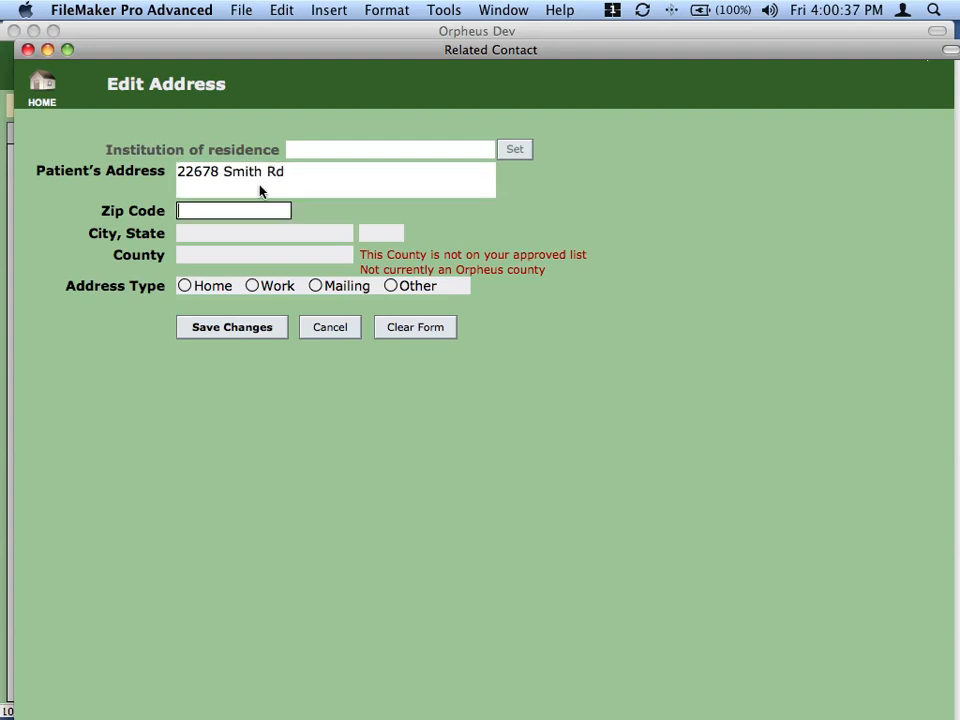
{"action": "type", "text": "97444"}
{"action": "key", "text": "Tab"}
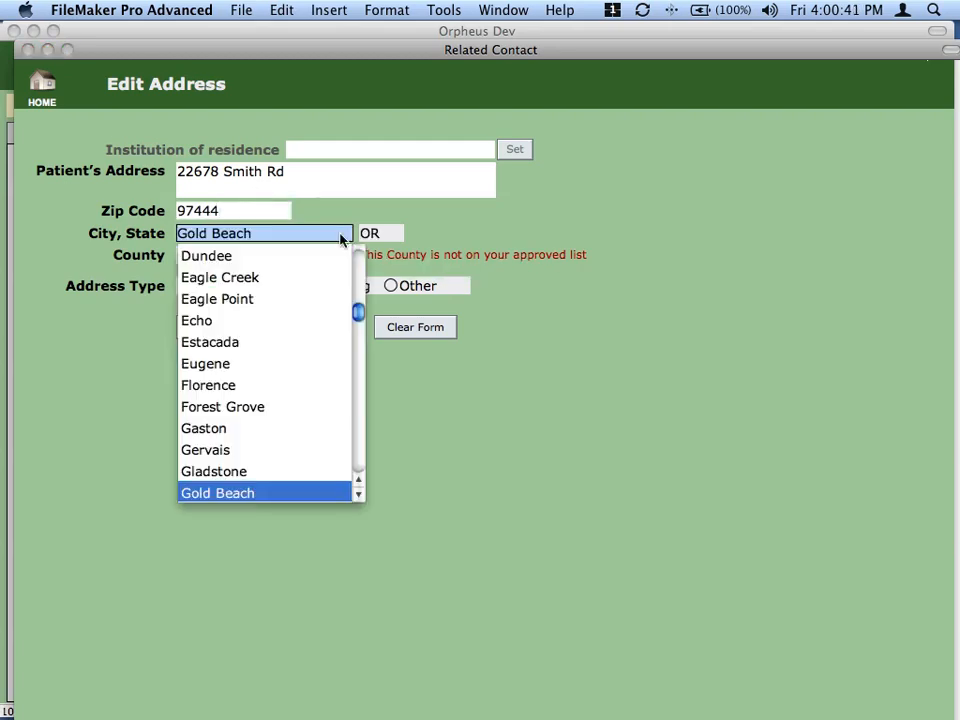
{"action": "key", "text": "Escape"}
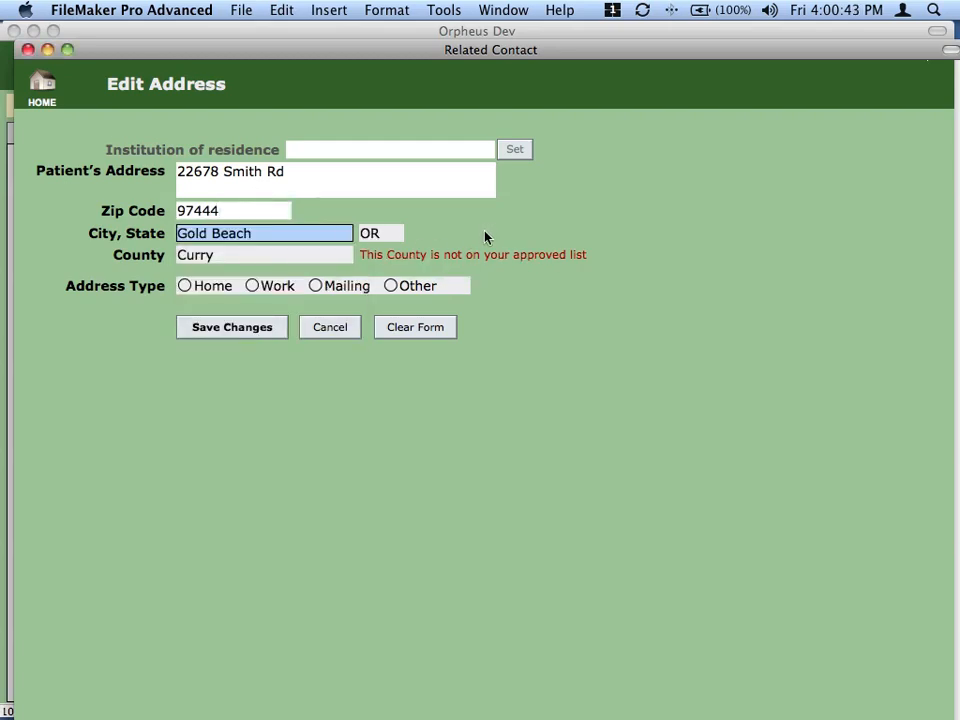
{"action": "left_click", "coordinate": [204, 287]}
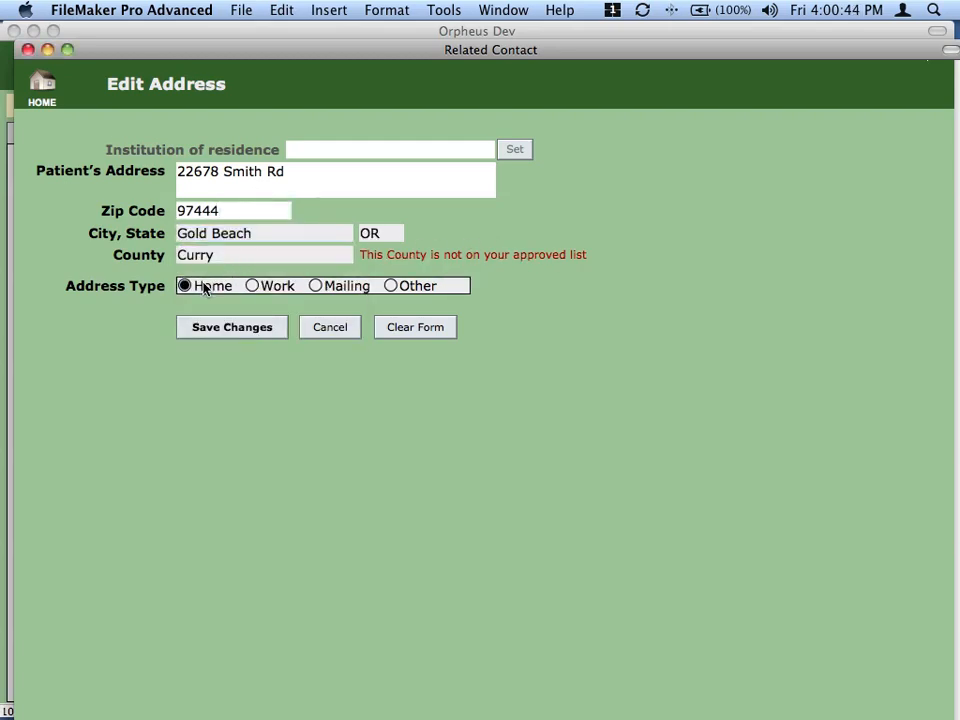
{"action": "left_click", "coordinate": [233, 330]}
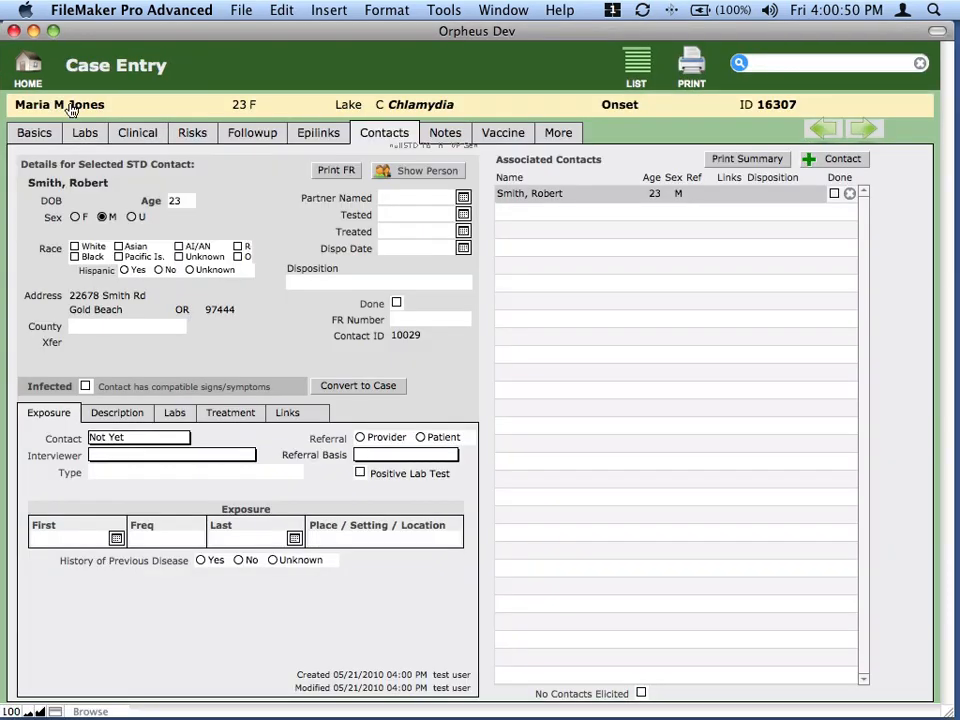
- Back on the Chlamydia case, change the contact's county to Harney and save
{"action": "left_click", "coordinate": [28, 49]}
{"action": "left_click", "coordinate": [127, 331]}
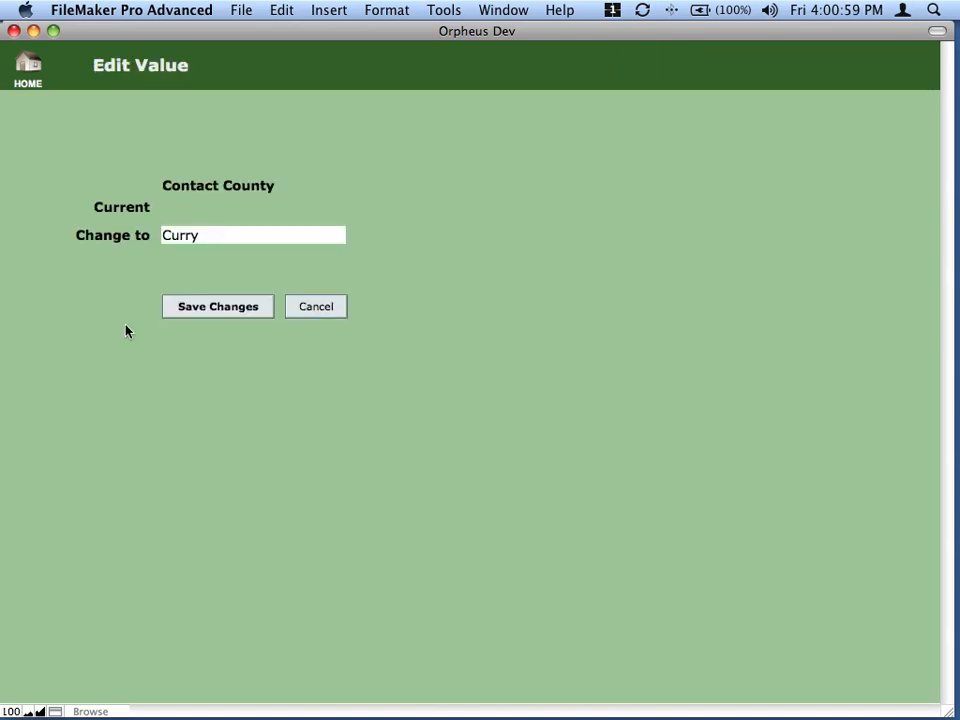
{"action": "left_click", "coordinate": [199, 237]}
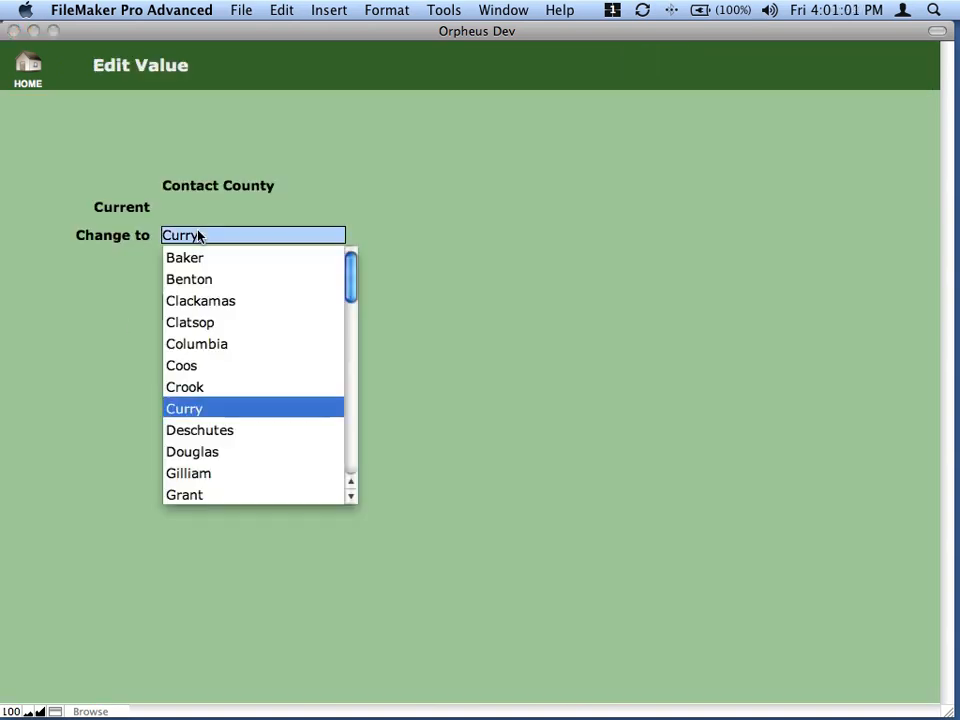
{"action": "key", "text": "Down"}
{"action": "key", "text": "Down"}
{"action": "key", "text": "Down"}
{"action": "key", "text": "Down"}
{"action": "key", "text": "Down"}
{"action": "key", "text": "Return"}
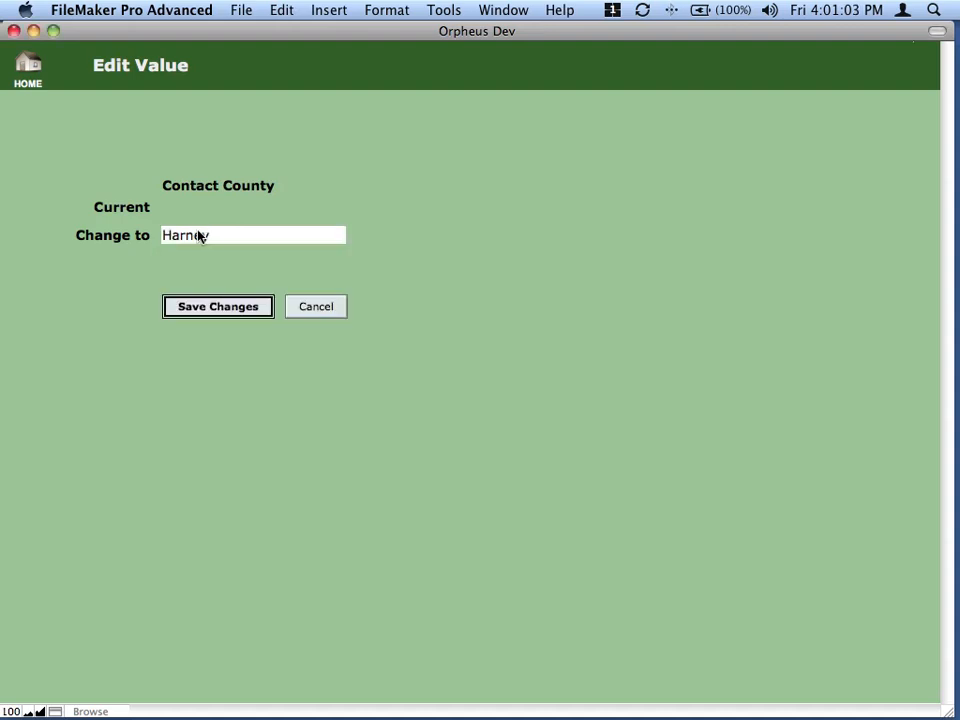
{"action": "left_click", "coordinate": [229, 306]}
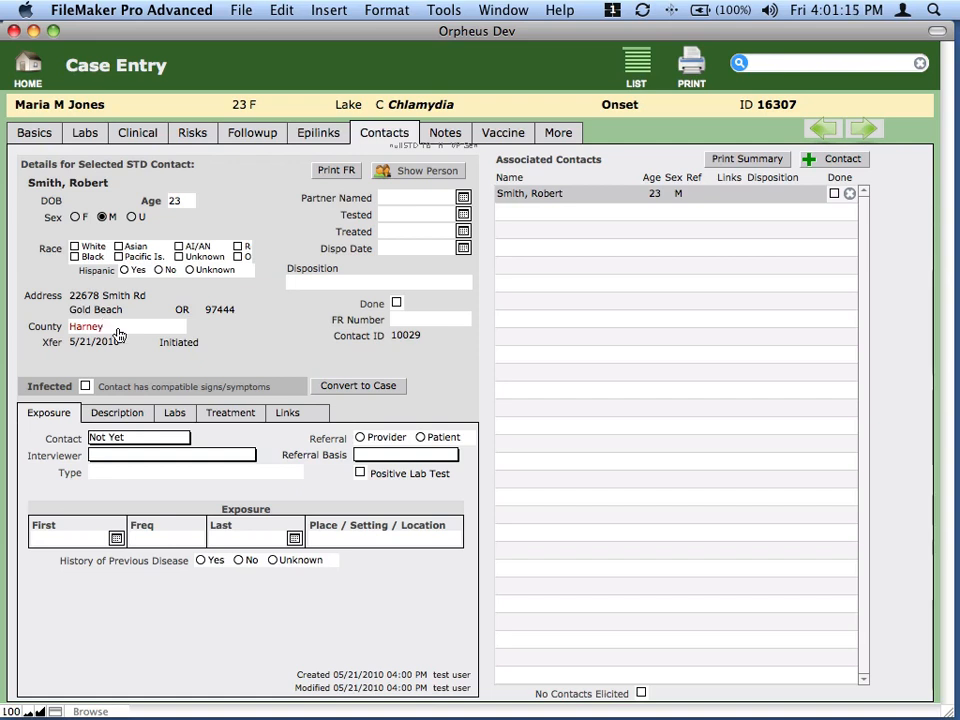
- From the home screen's Contact Transfer list, accept the contact's incoming Harney County transfer
{"action": "left_click", "coordinate": [28, 68]}
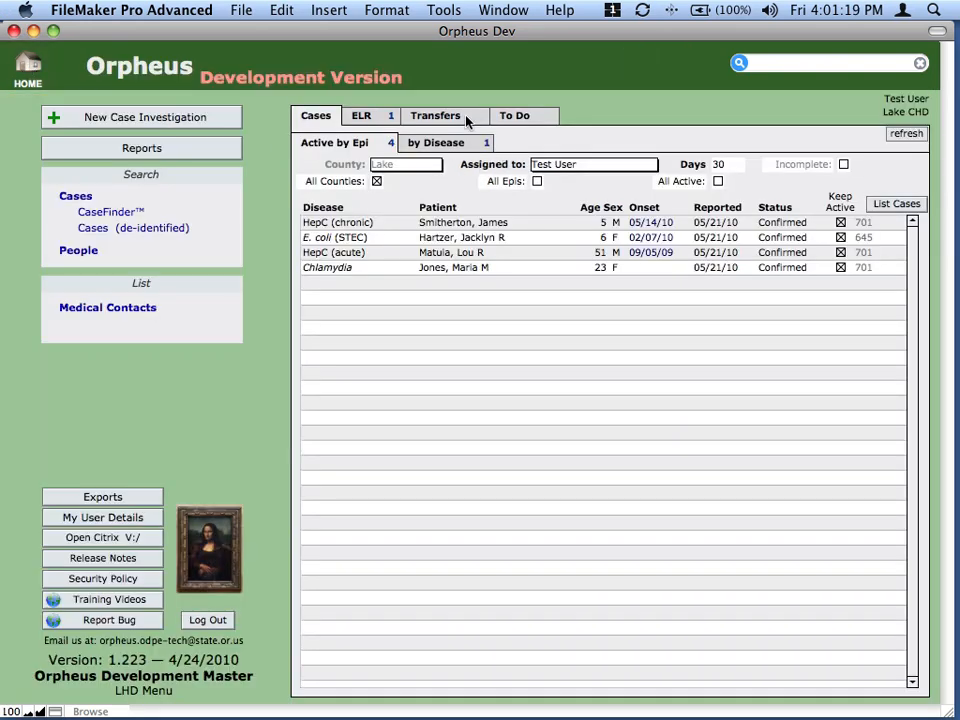
{"action": "left_click", "coordinate": [465, 120]}
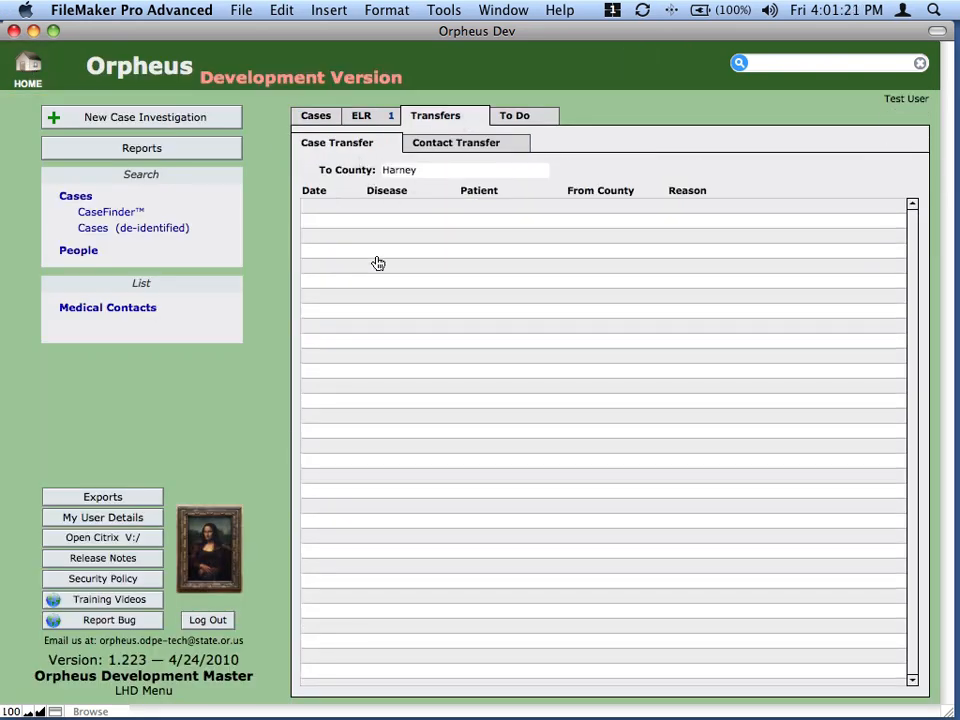
{"action": "left_click", "coordinate": [460, 146]}
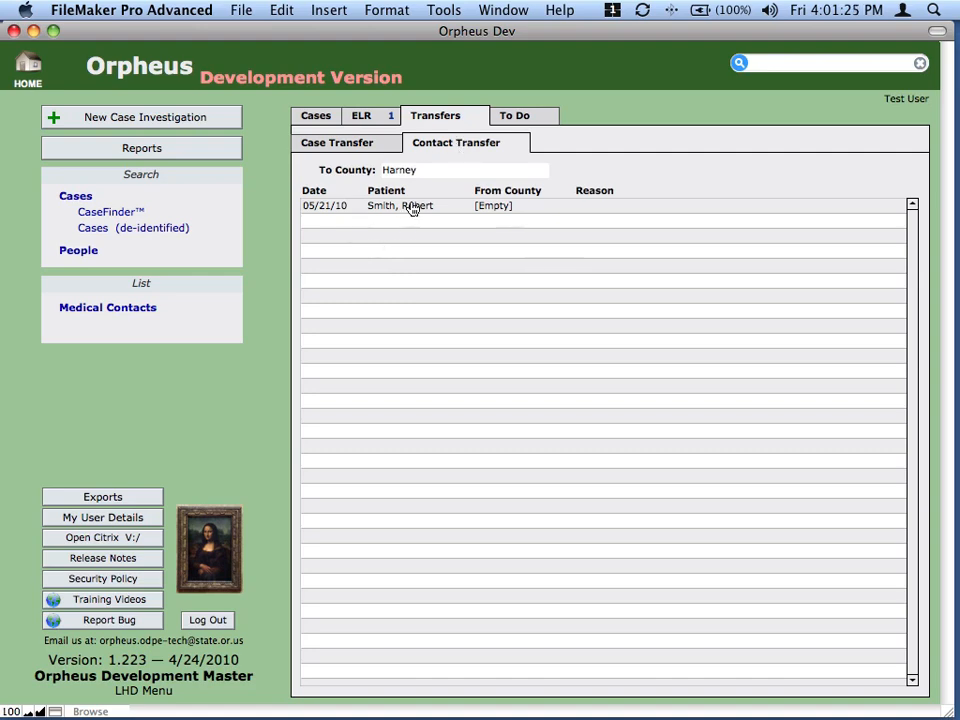
{"action": "left_click", "coordinate": [411, 206]}
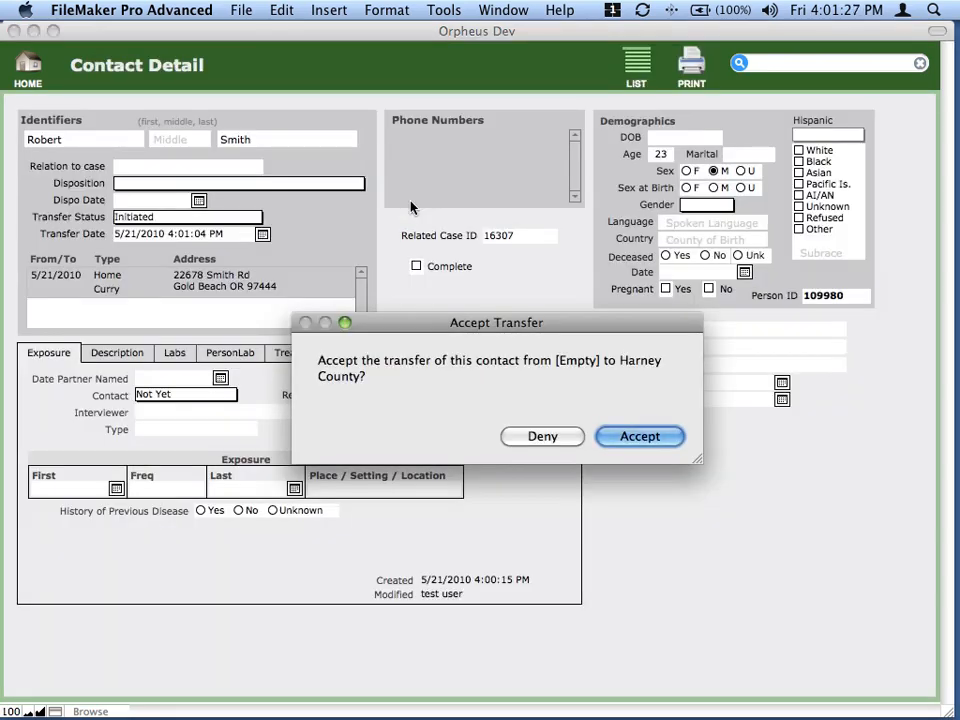
{"action": "left_click", "coordinate": [670, 439]}
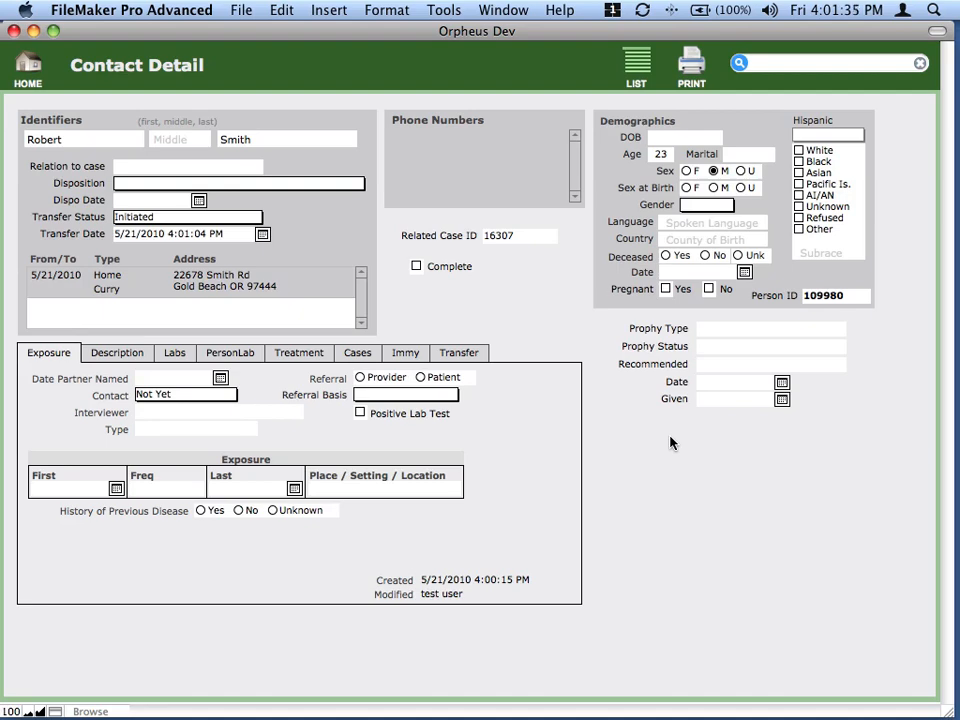
- Set Disposition to 'A - Preventive Treatment' and Transfer Status to Complete, commit, and go home
{"action": "left_click", "coordinate": [245, 184]}
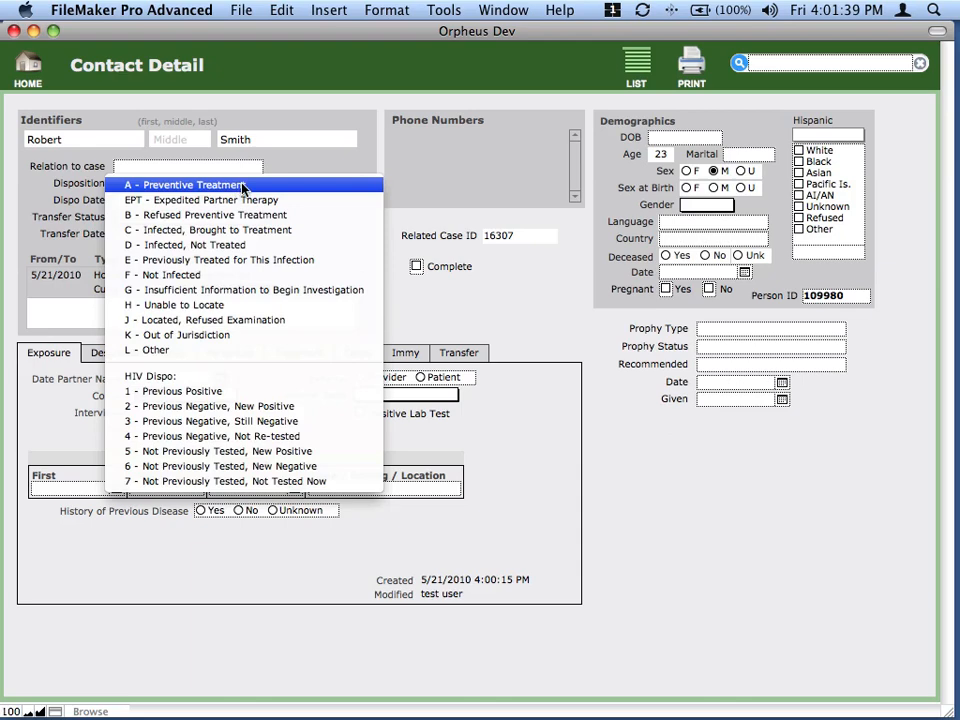
{"action": "left_click", "coordinate": [238, 186]}
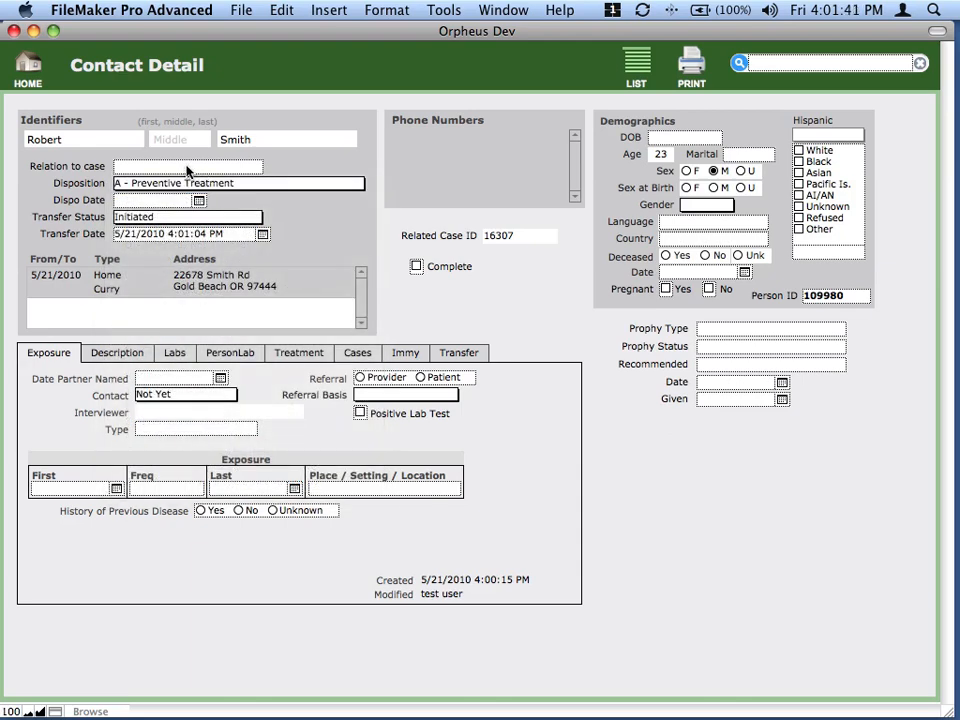
{"action": "left_click", "coordinate": [187, 167]}
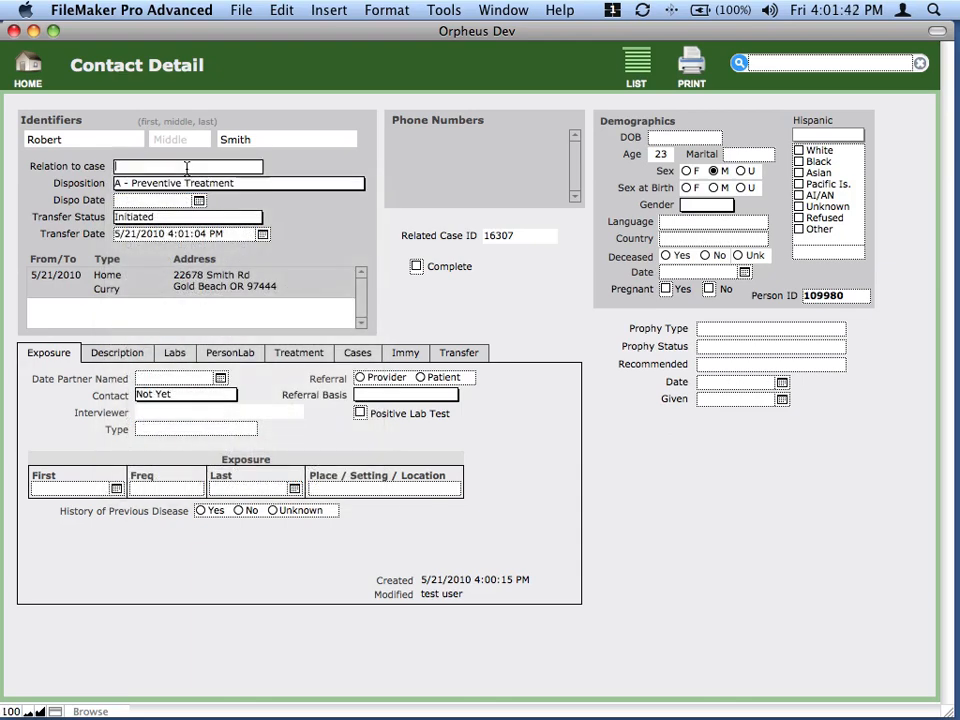
{"action": "left_click", "coordinate": [178, 222]}
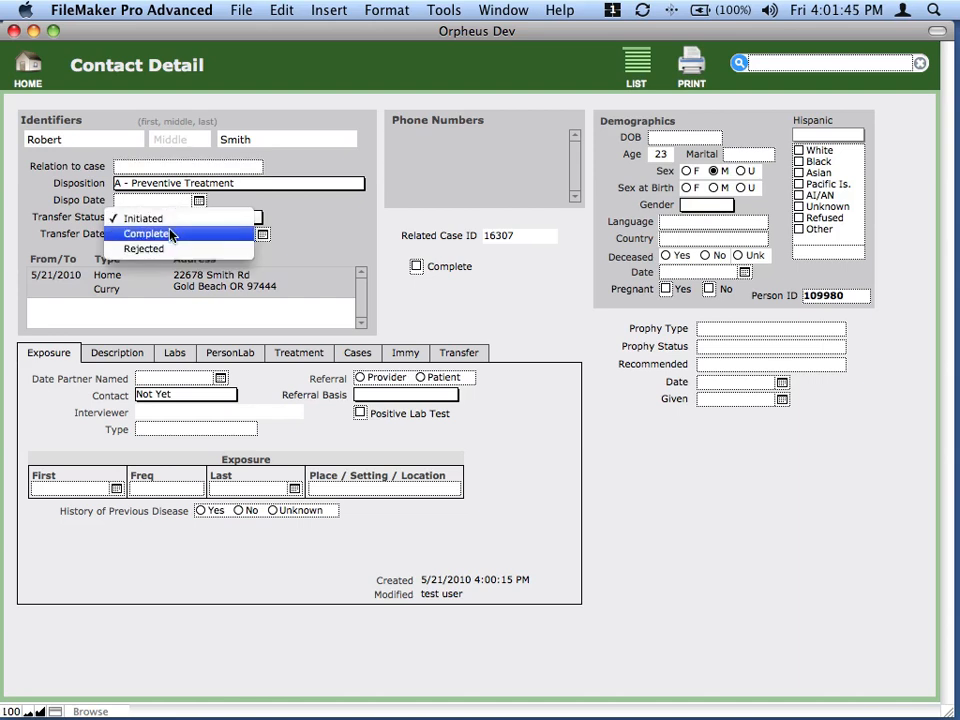
{"action": "left_click", "coordinate": [170, 234]}
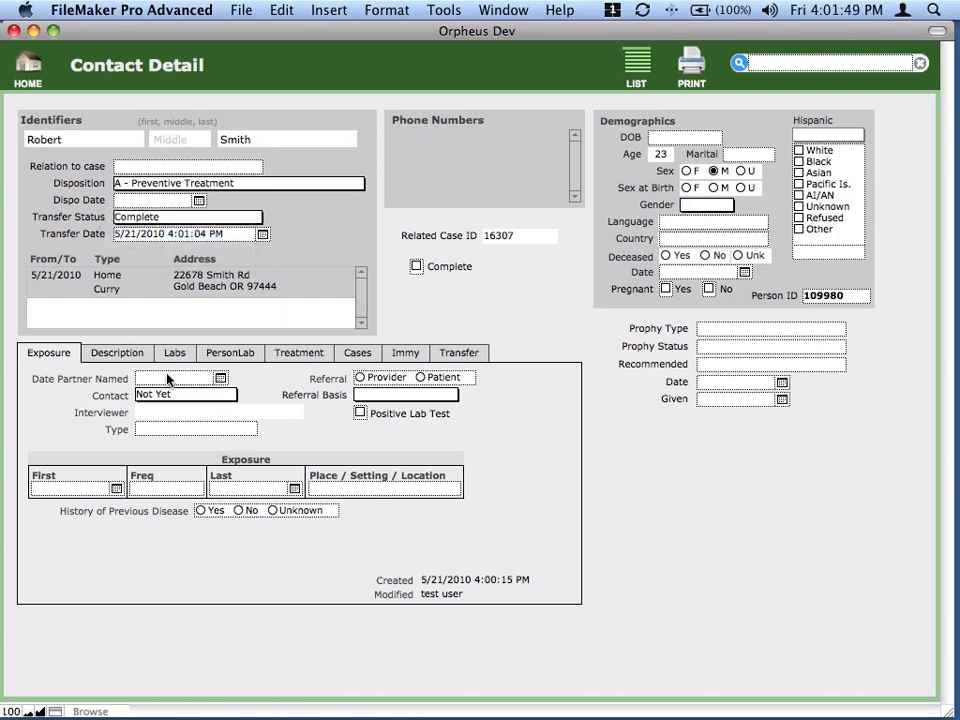
{"action": "left_click", "coordinate": [622, 458]}
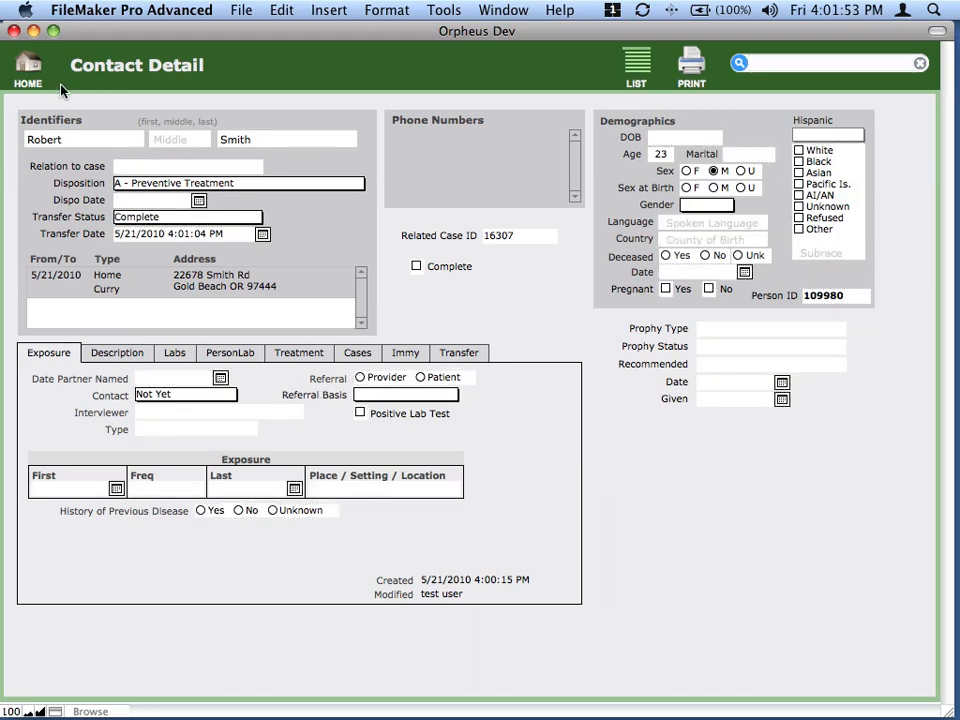
{"action": "left_click", "coordinate": [30, 68]}
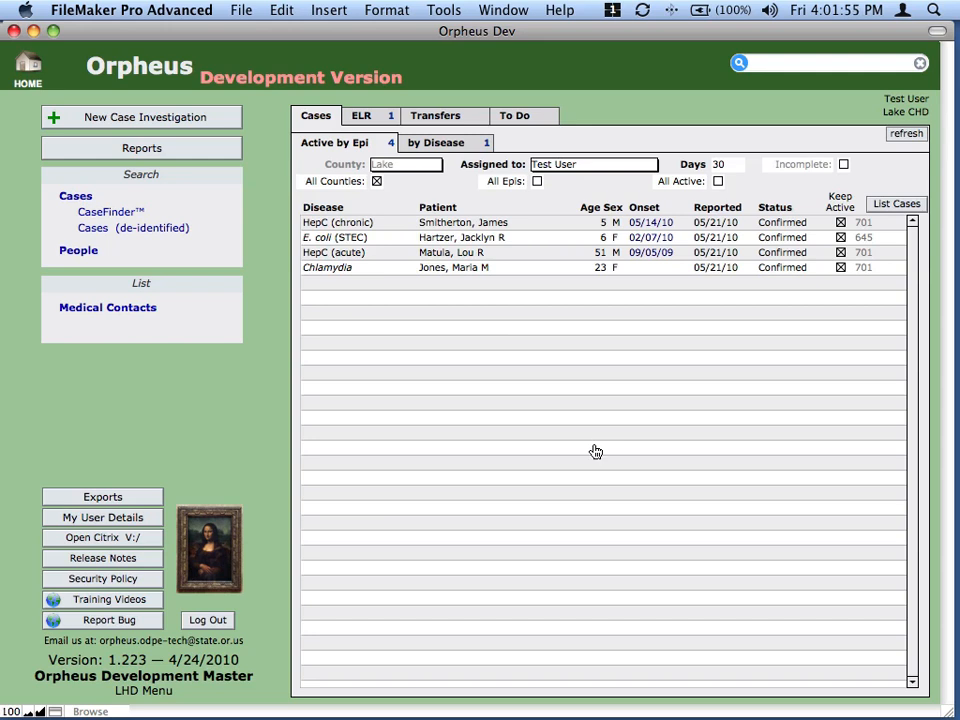